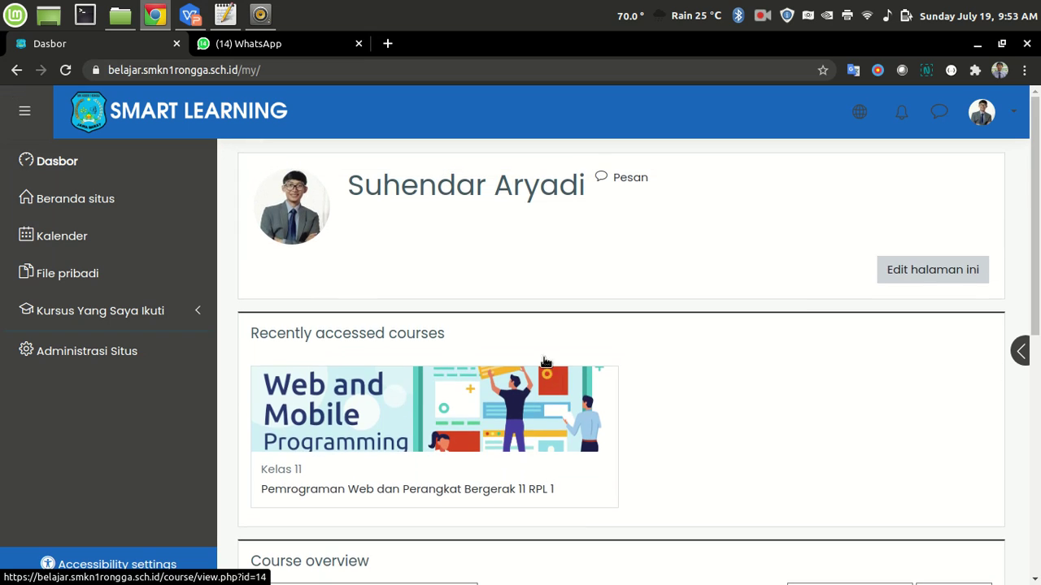
Step: Open the course Pemrograman Web dan Perangkat Bergerak 11 RPL 1 from the dashboard's course overview
scroll(444, 309, down, 5)
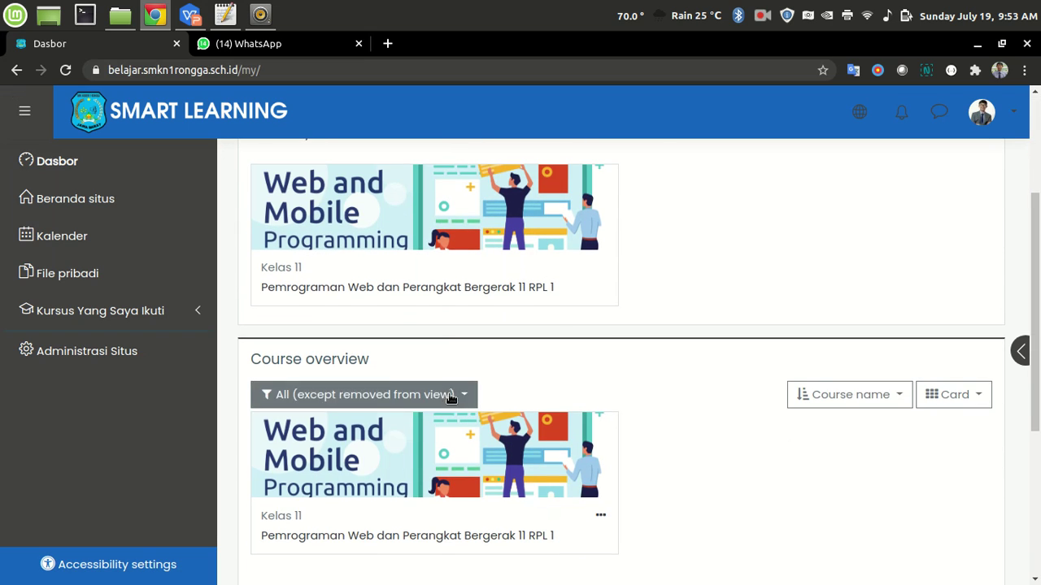
scroll(453, 388, down, 4)
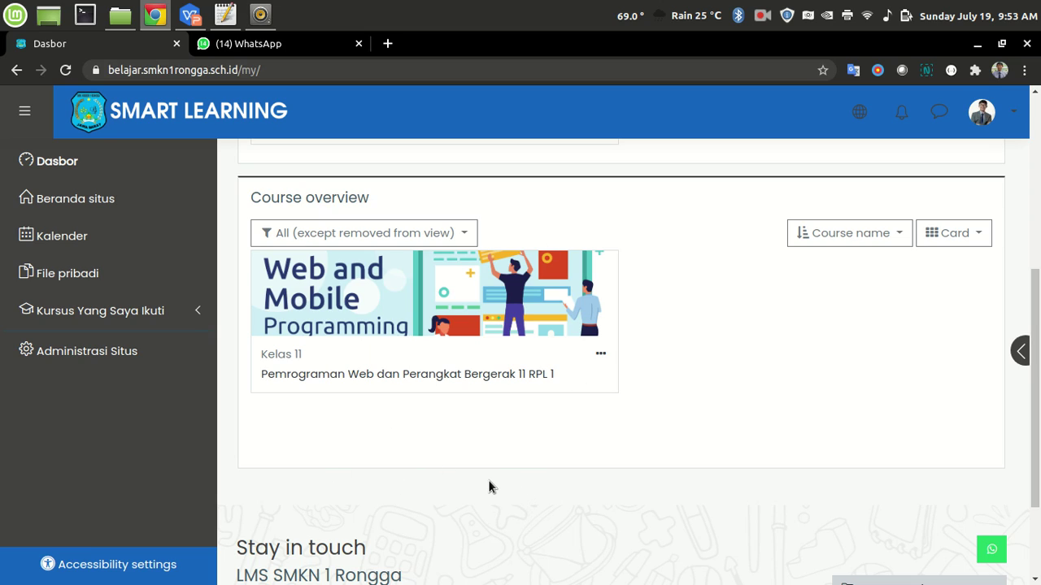
click(320, 374)
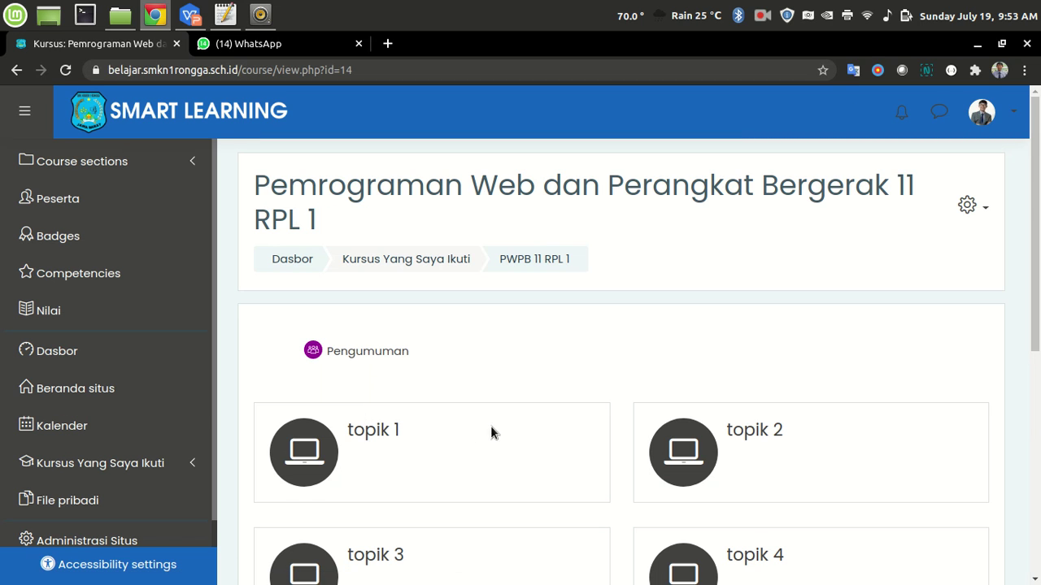
Step: Examine the course page's Pengumuman forum entry and its topic sections
scroll(504, 423, down, 3)
scroll(518, 423, down, 2)
scroll(508, 423, up, 5)
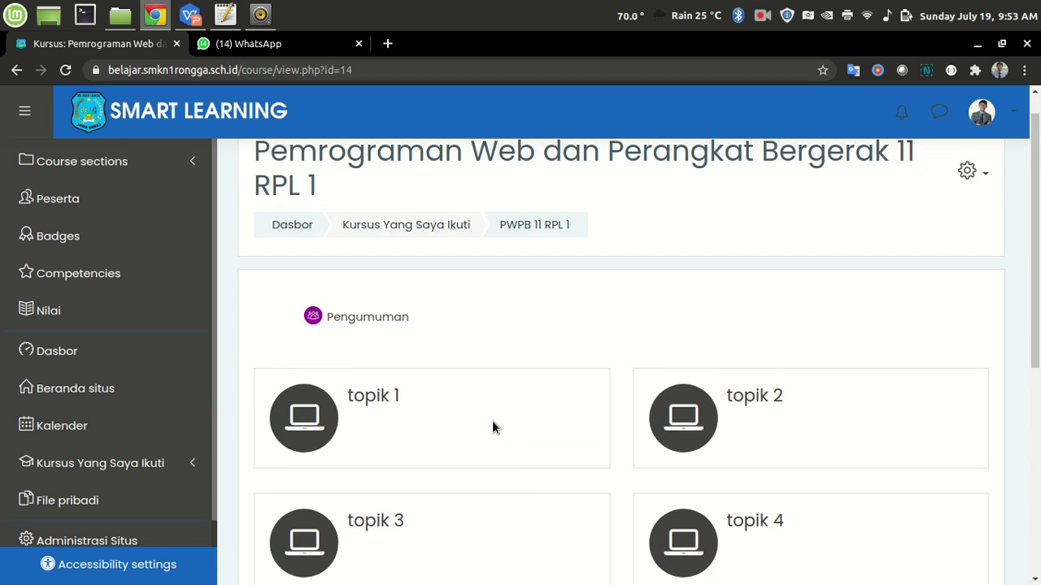
scroll(497, 403, up, 1)
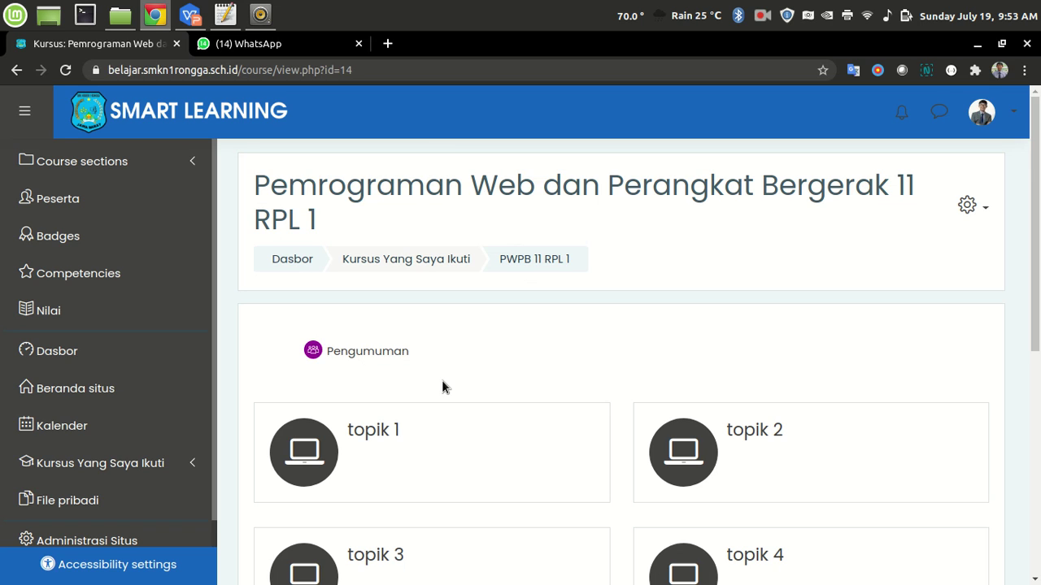
scroll(439, 390, down, 4)
scroll(434, 403, up, 1)
scroll(431, 410, up, 3)
scroll(691, 470, down, 4)
scroll(561, 460, up, 2)
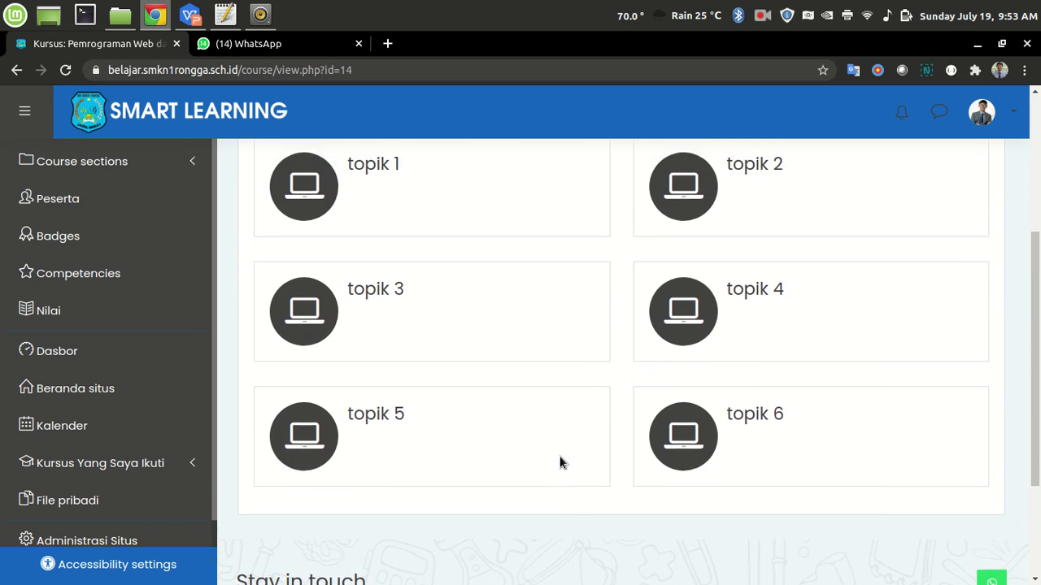
scroll(611, 423, up, 2)
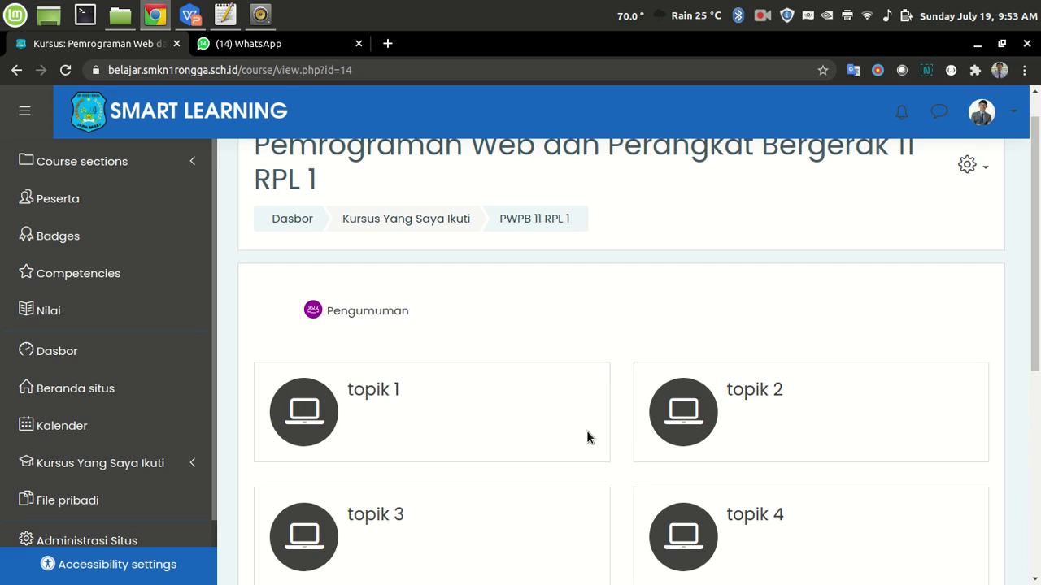
scroll(465, 414, down, 1)
scroll(465, 414, up, 2)
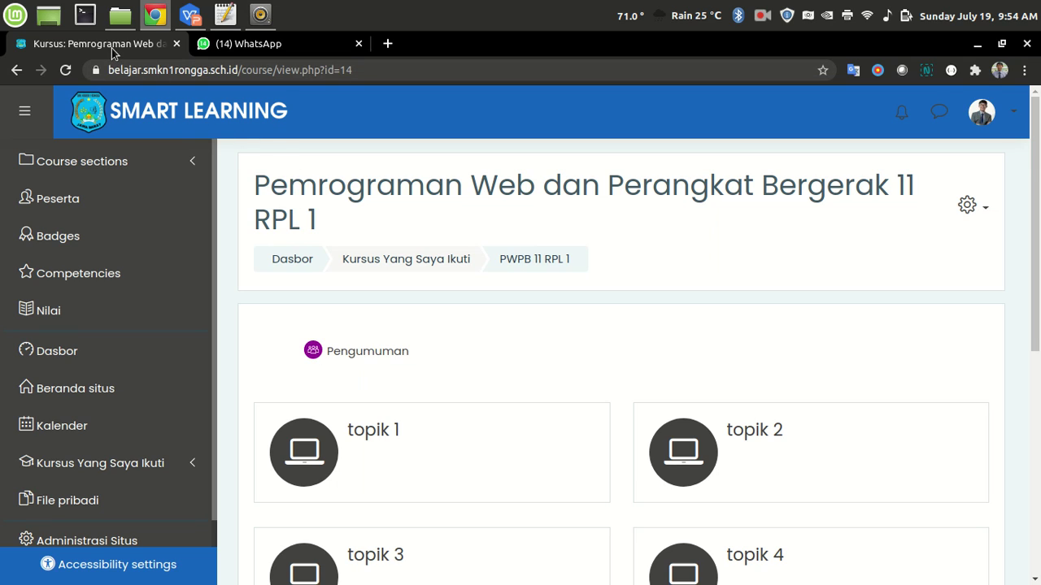
Step: Read the activity list on the MEMBUAT MATERI PELAJARAN slide in WPS Presentation and return to the course page in Chrome
click(194, 23)
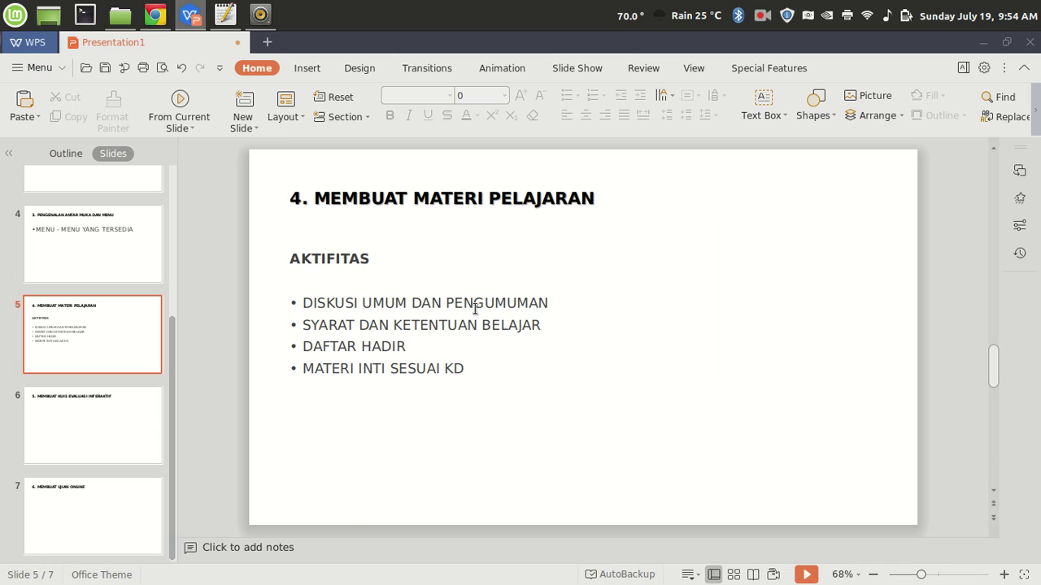
click(159, 23)
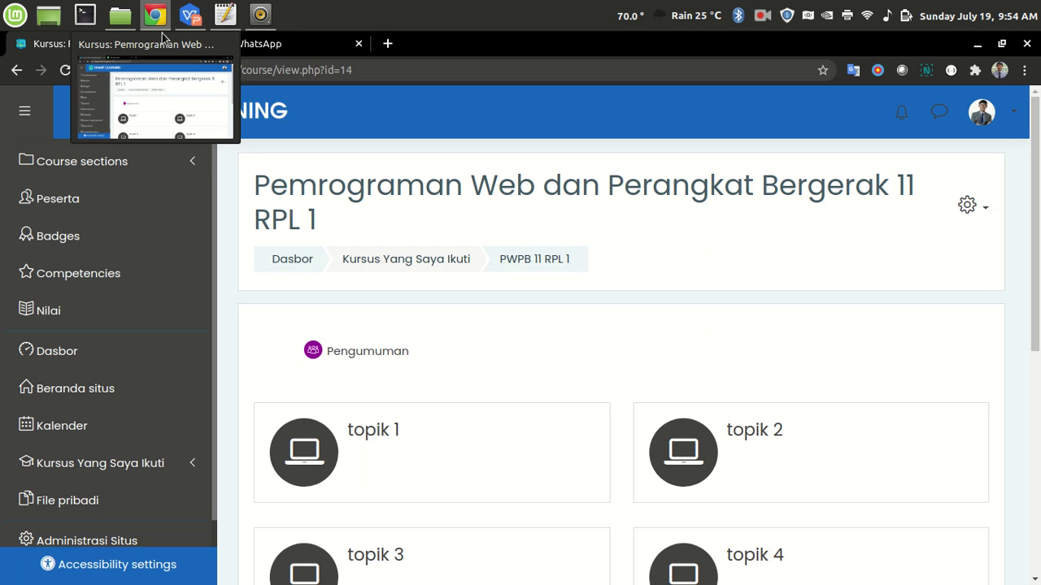
scroll(452, 347, down, 1)
scroll(452, 347, up, 1)
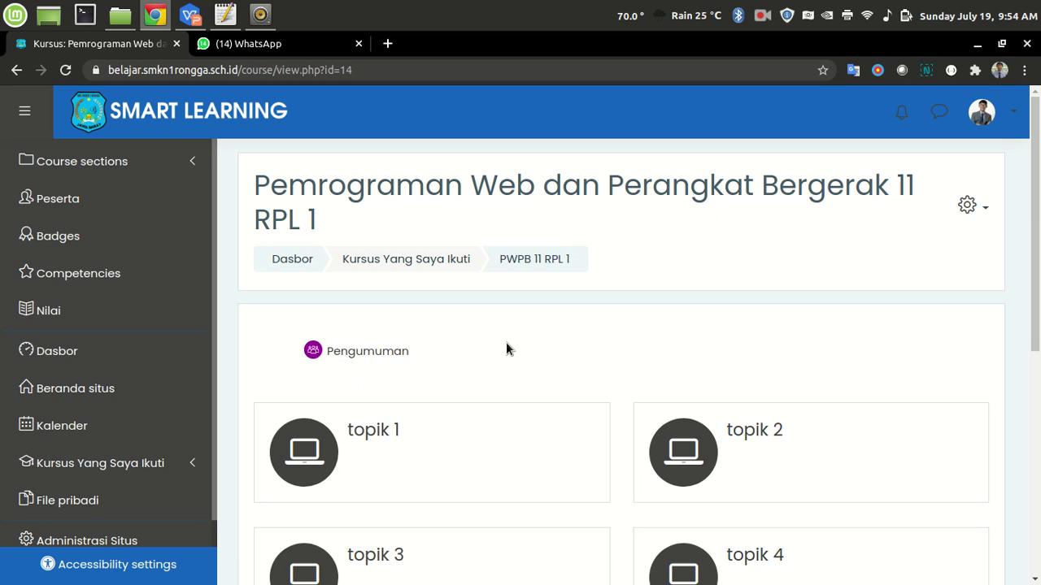
scroll(407, 361, down, 4)
scroll(383, 366, up, 4)
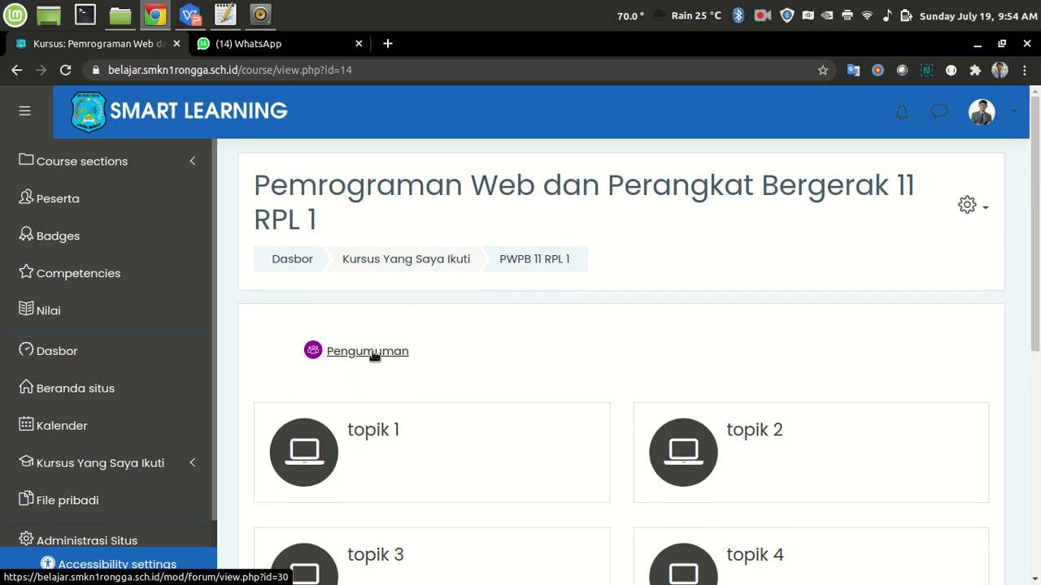
click(967, 208)
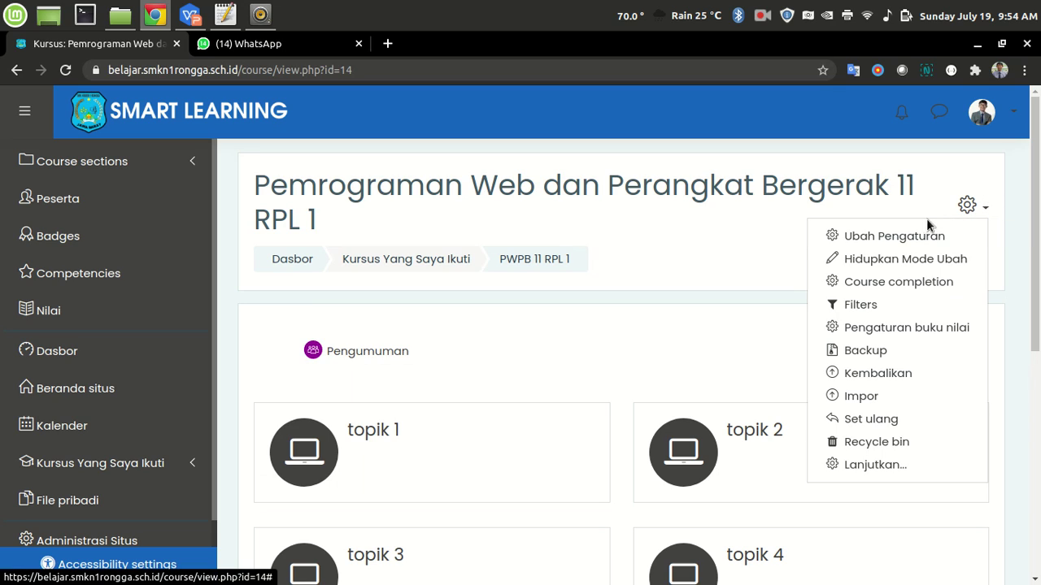
click(890, 236)
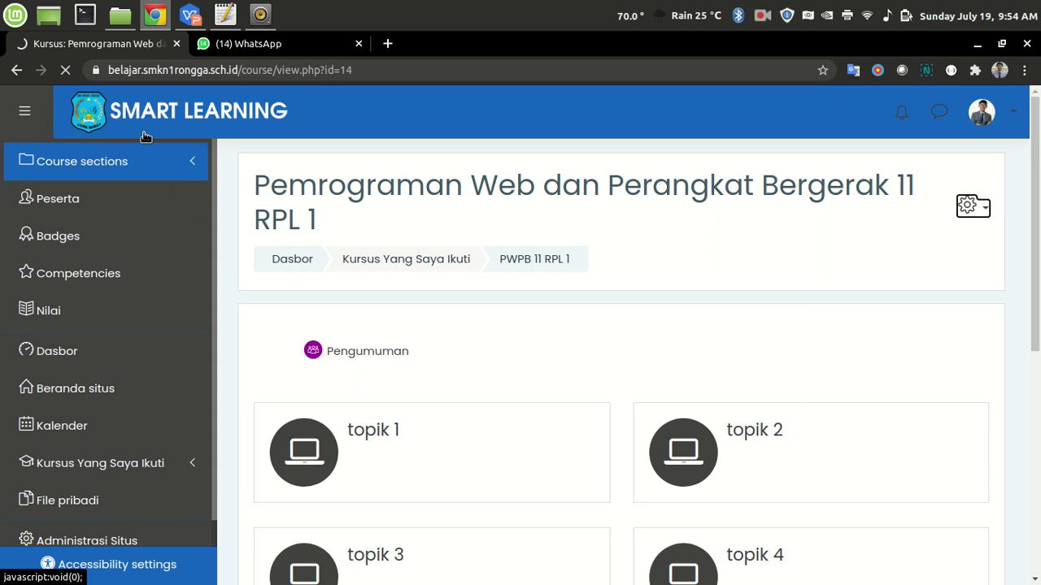
click(18, 75)
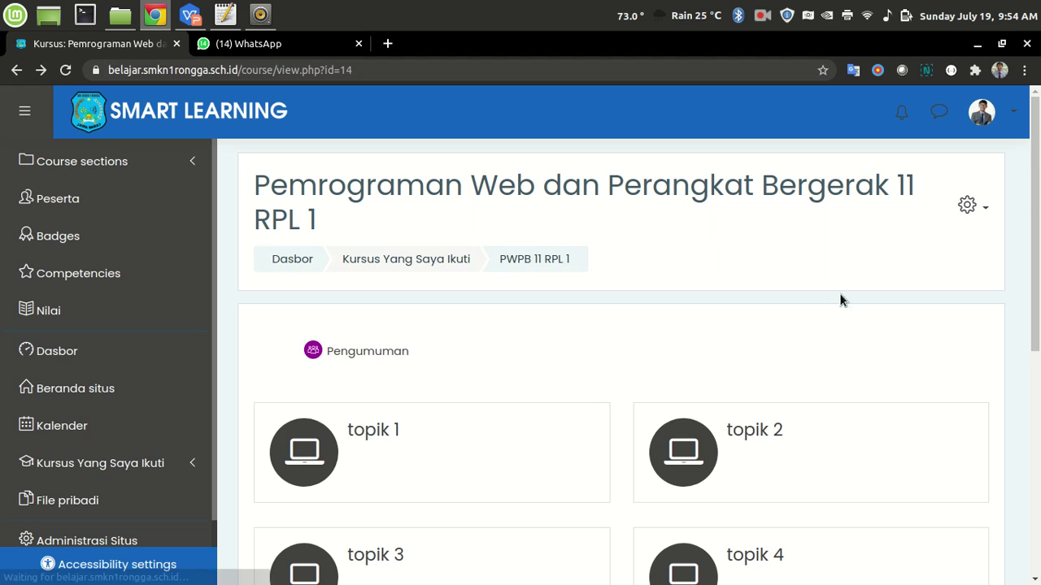
Step: Turn on editing mode for the course and open the Pengumuman forum's name for editing
click(967, 205)
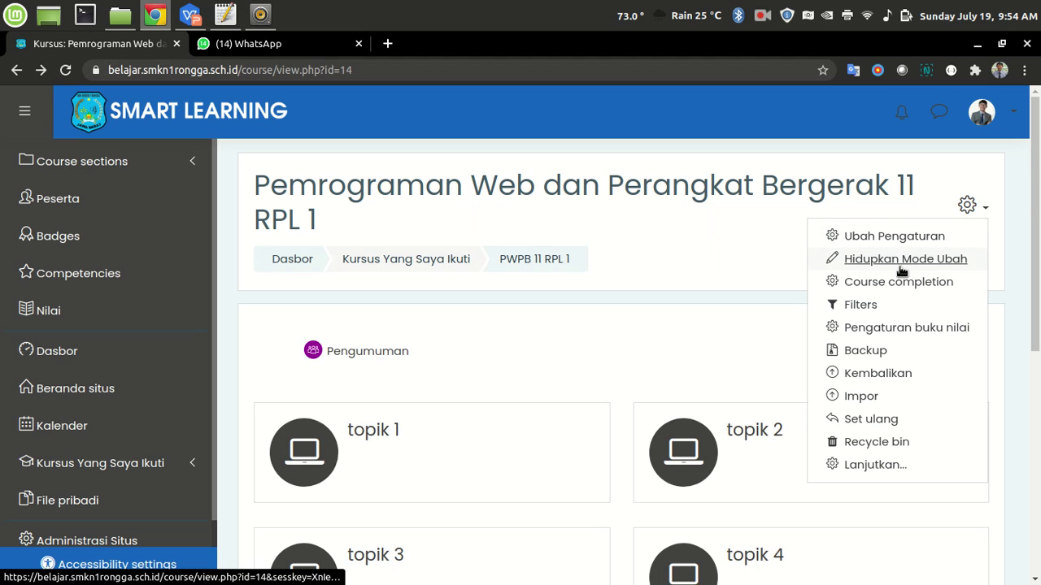
click(918, 260)
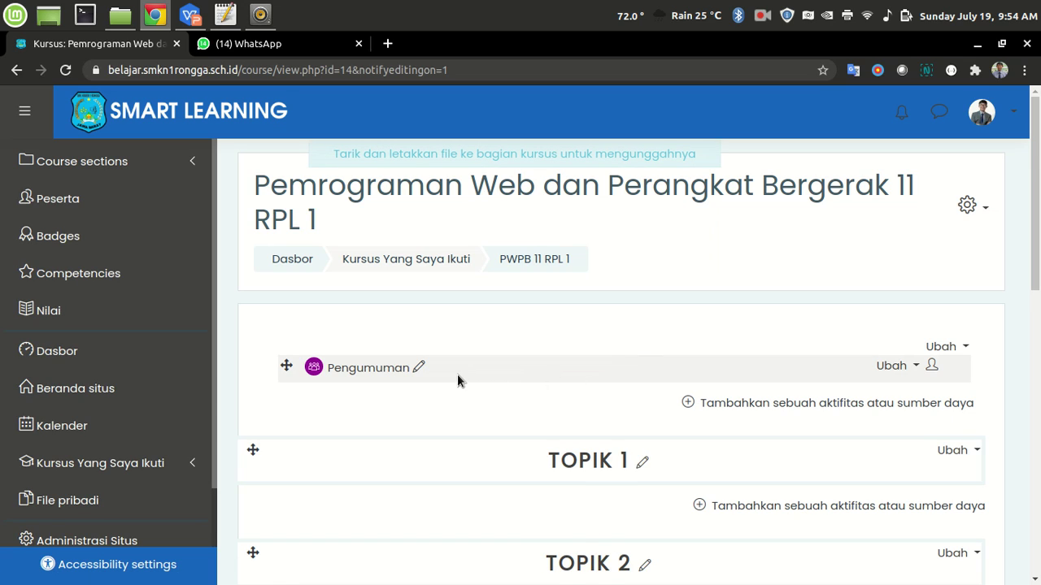
click(422, 367)
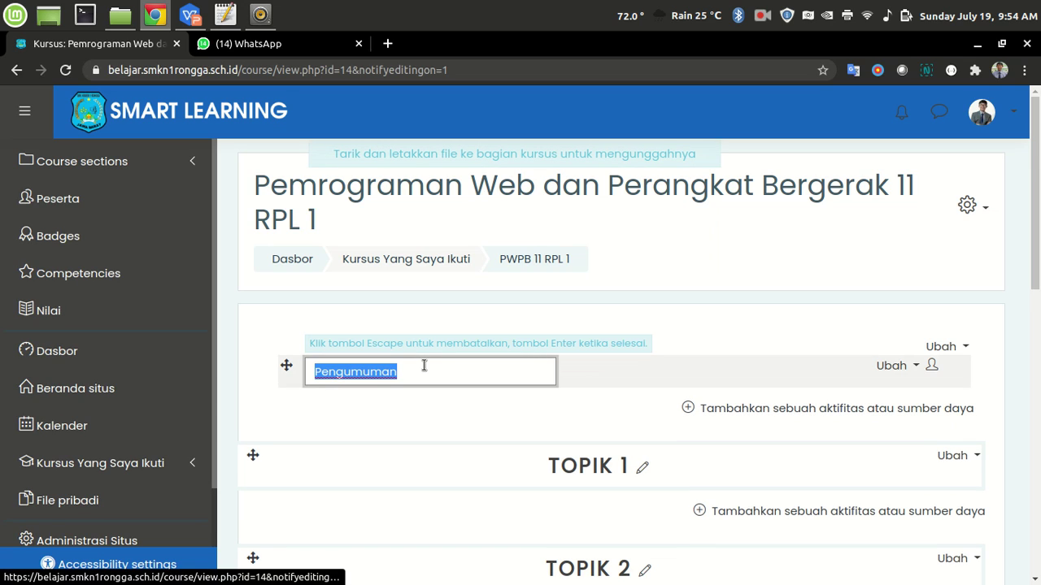
click(418, 375)
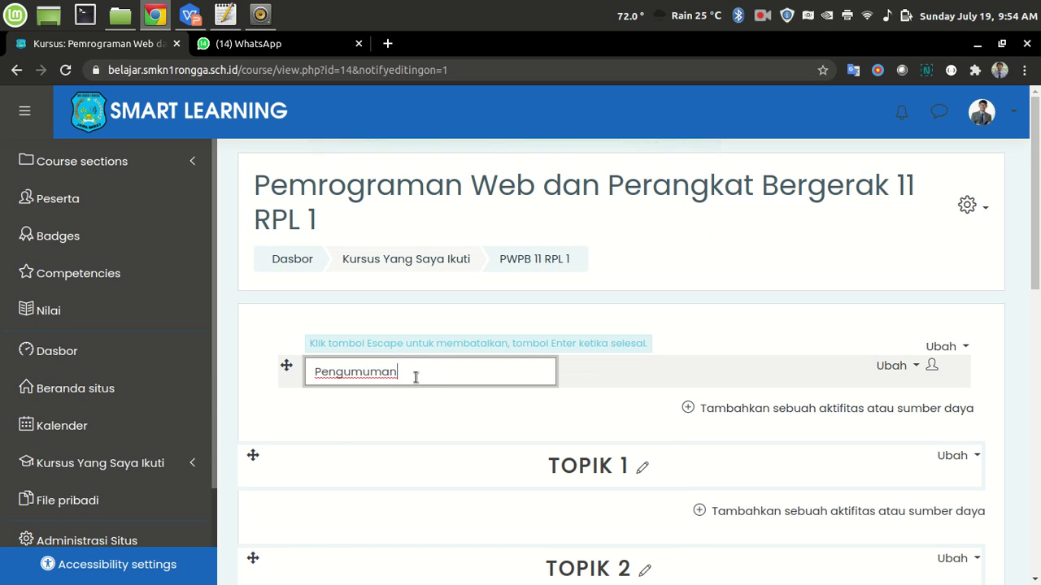
Step: Check the wording of the first activity on the slide in WPS Presentation and return to the course in Chrome
click(190, 14)
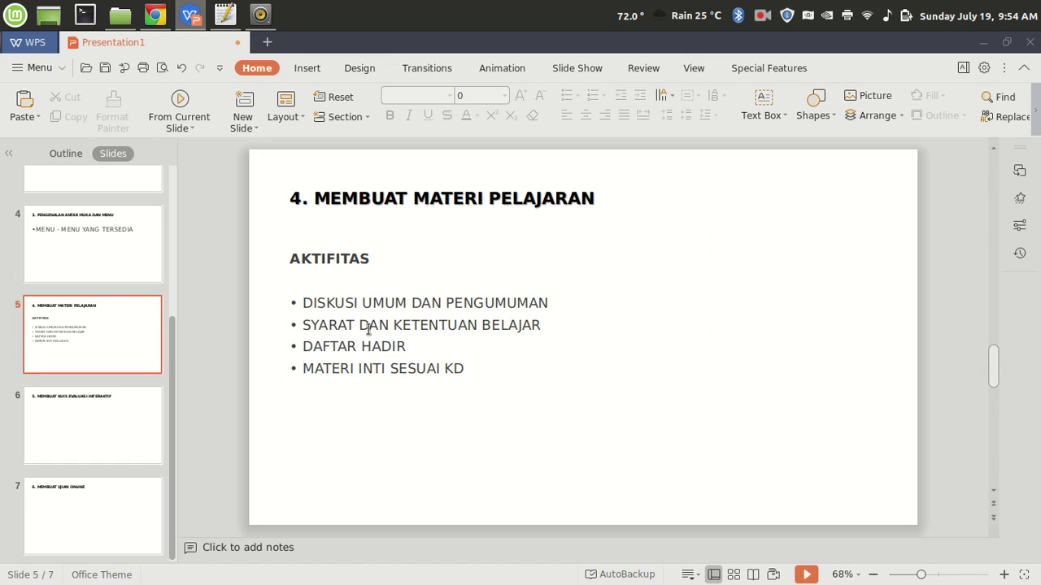
click(382, 307)
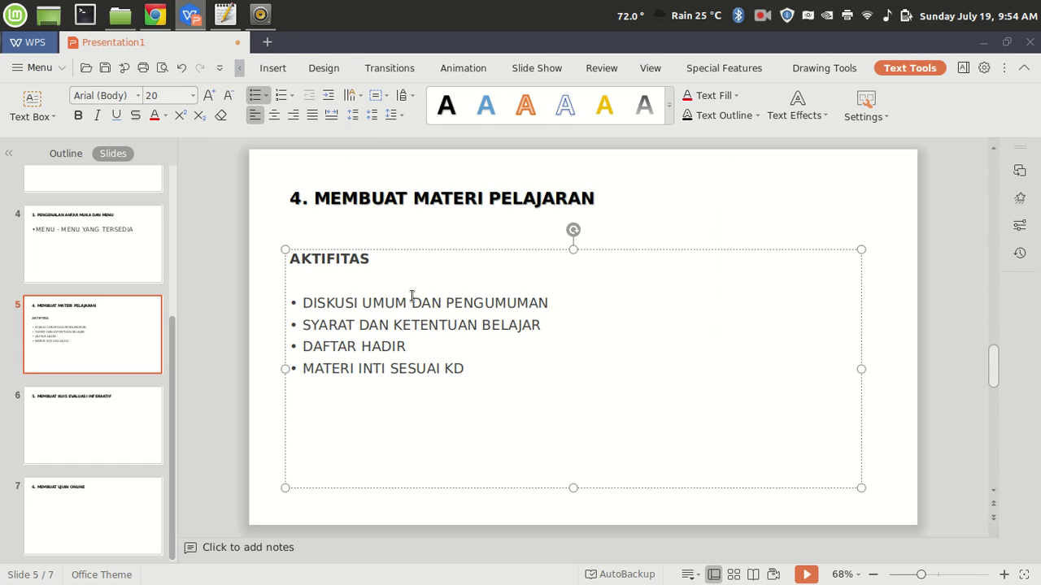
click(159, 14)
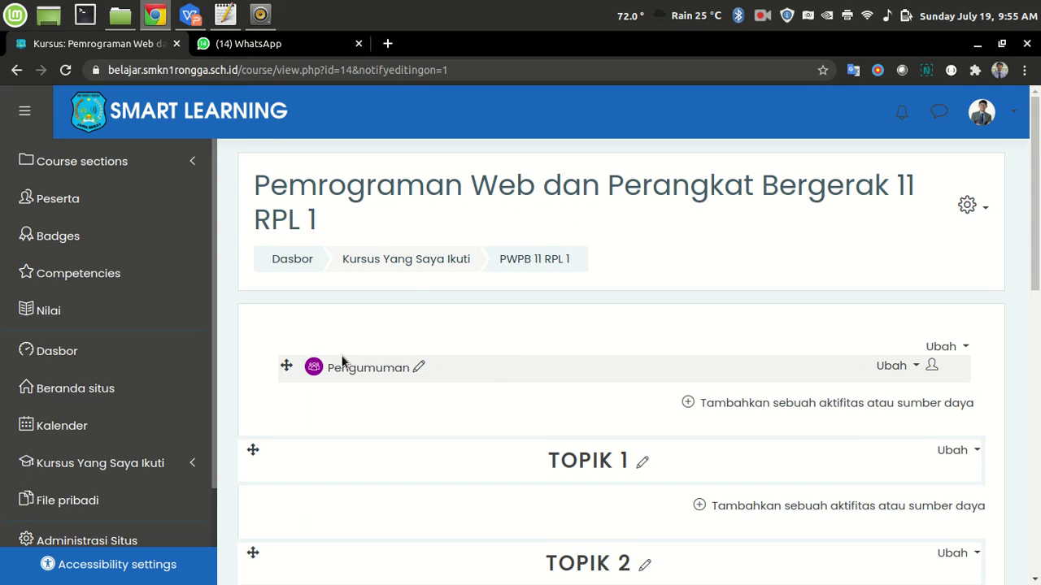
Step: Rename the Pengumuman forum as DISKUSI UMUM DAN PENGUMUMAN
click(418, 367)
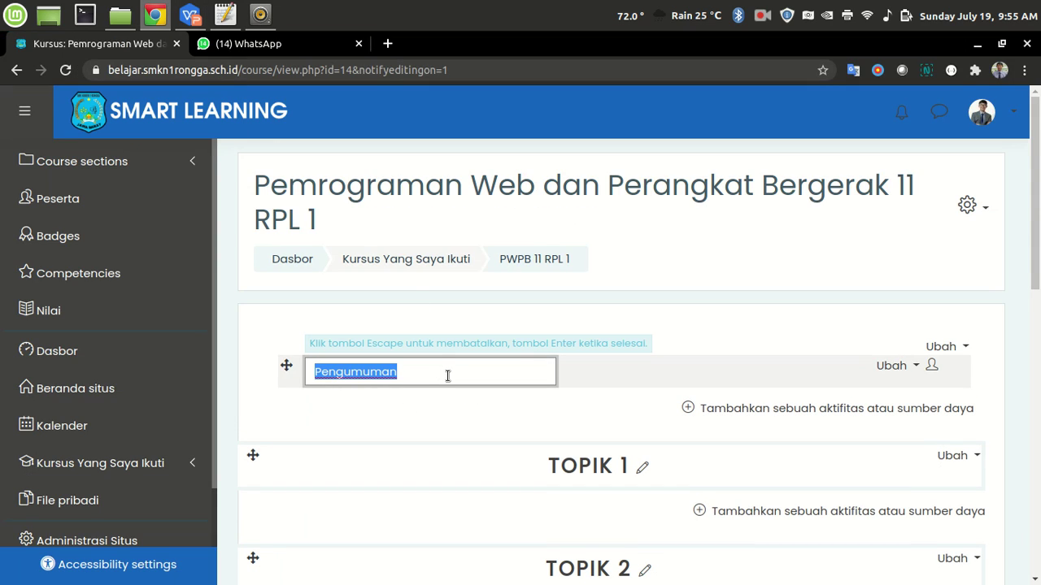
click(446, 376)
key(BackSpace)
key(BackSpace)
key(BackSpace)
key(BackSpace)
key(BackSpace)
key(BackSpace)
key(BackSpace)
key(BackSpace)
key(BackSpace)
key(BackSpace)
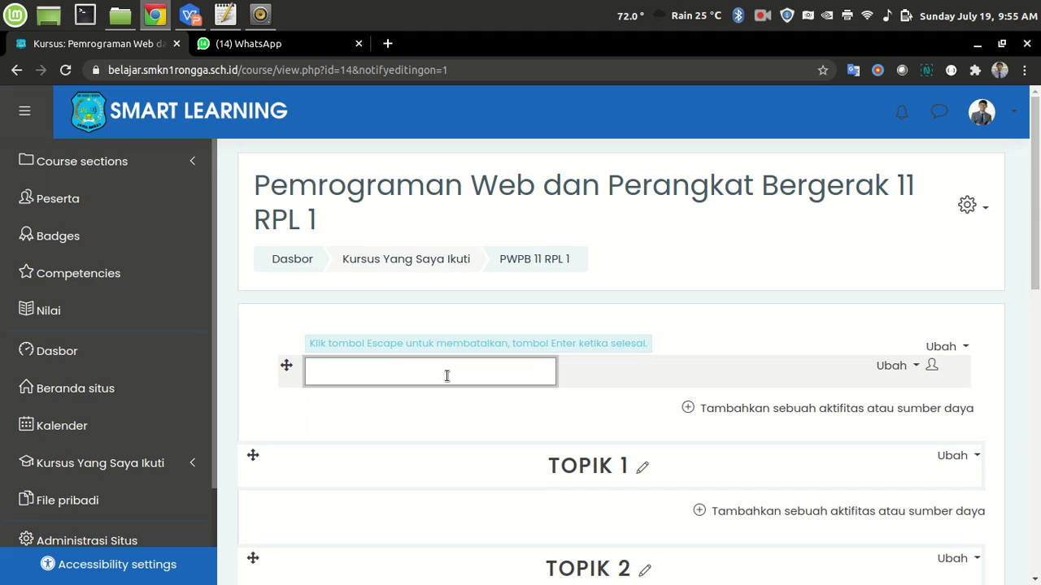
text(das)
key(BackSpace)
key(BackSpace)
key(BackSpace)
text(DISKUSI UMUM)
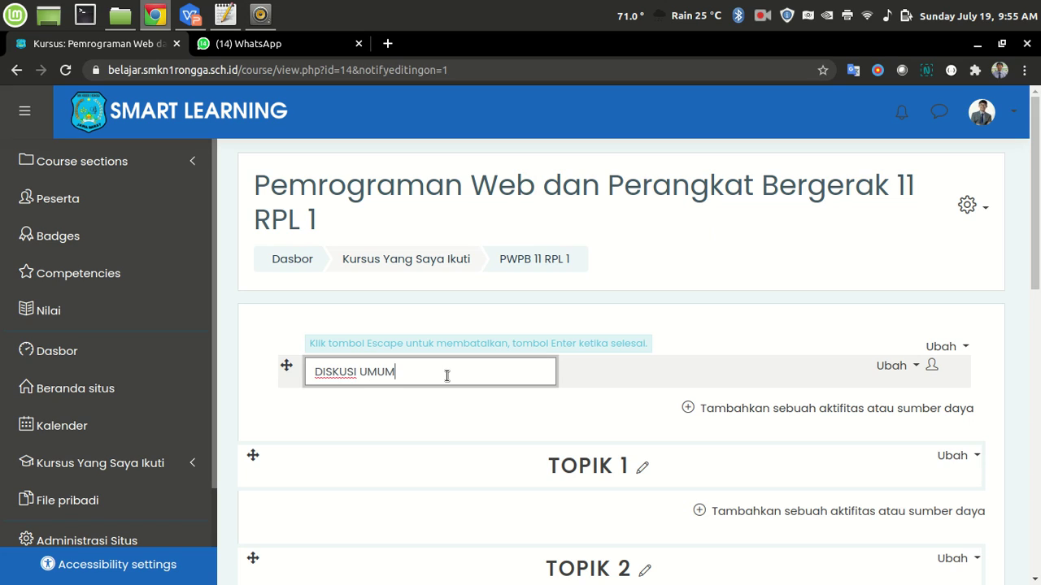
text( DAN PENGUMUMAN)
key(Return)
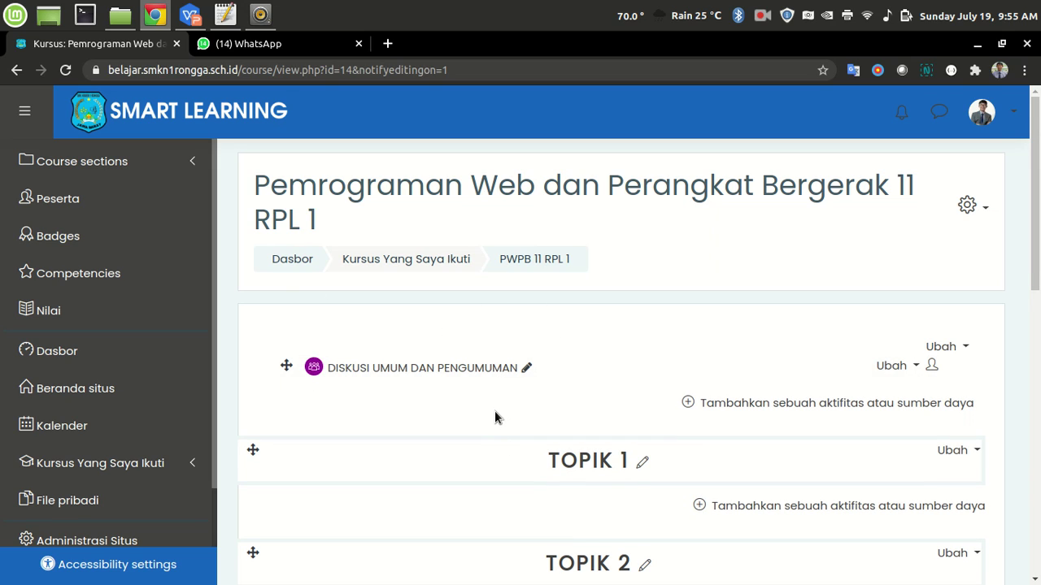
Step: Turn off editing mode for the course
scroll(495, 417, down, 1)
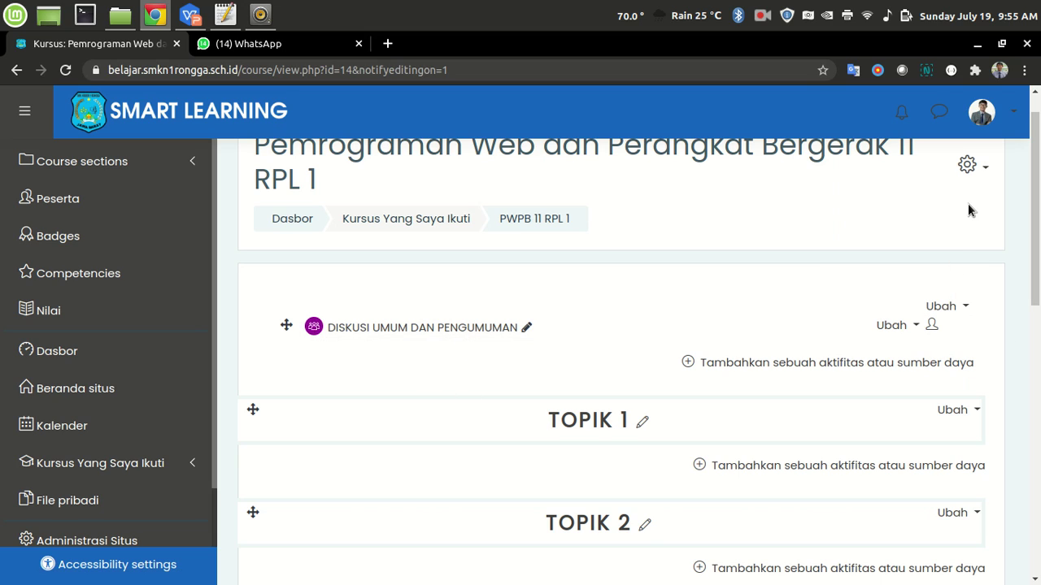
click(968, 167)
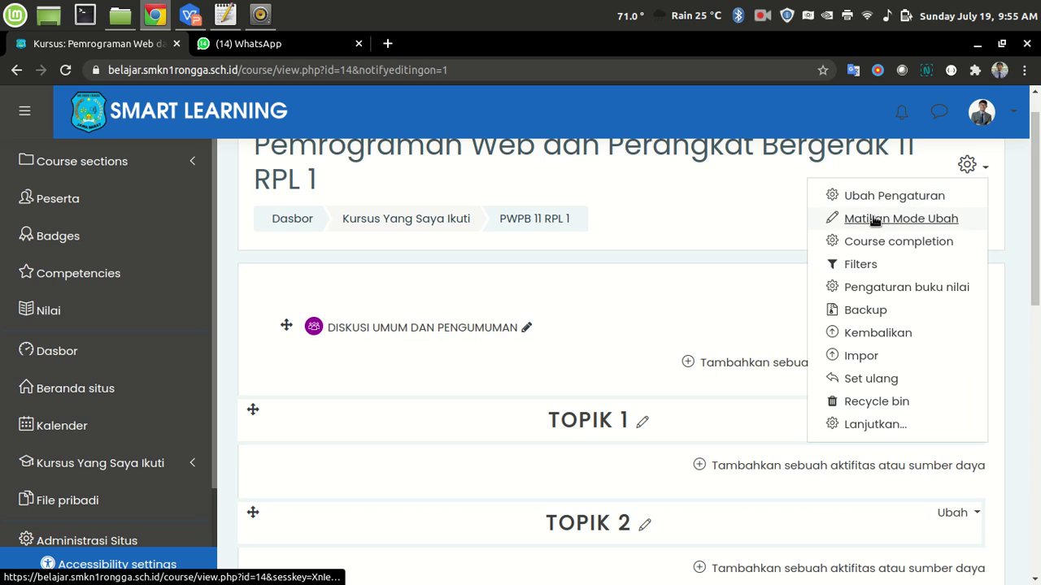
click(846, 218)
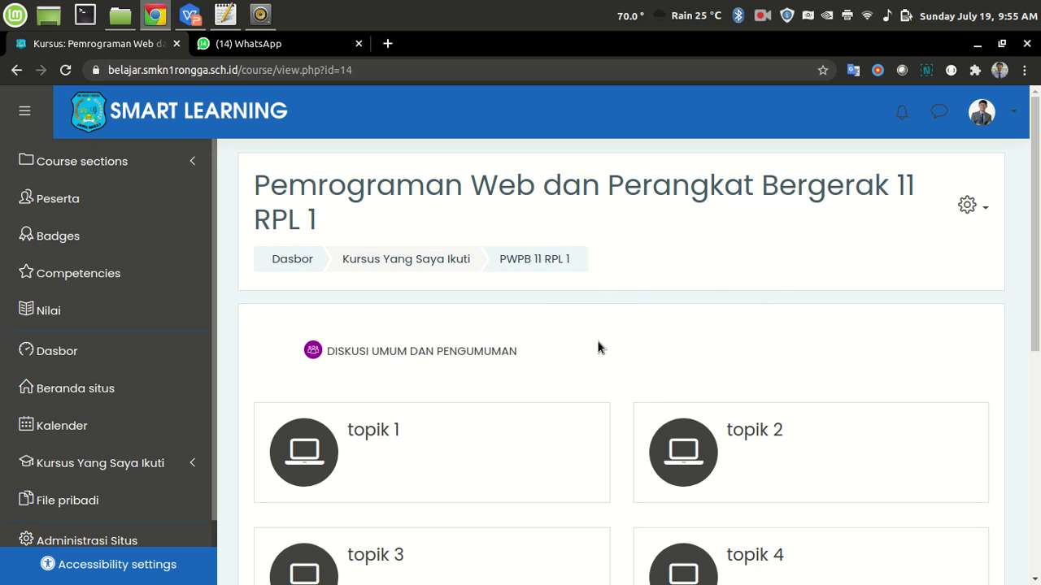
Step: Open the DISKUSI UMUM DAN PENGUMUMAN forum from the course page and look over its discussion list
scroll(592, 346, down, 3)
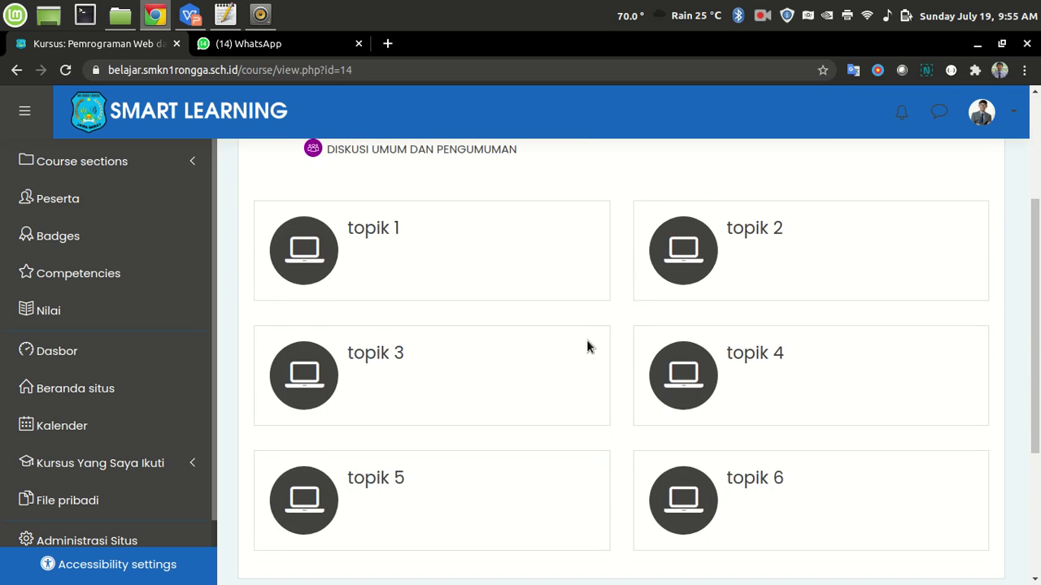
scroll(581, 343, up, 2)
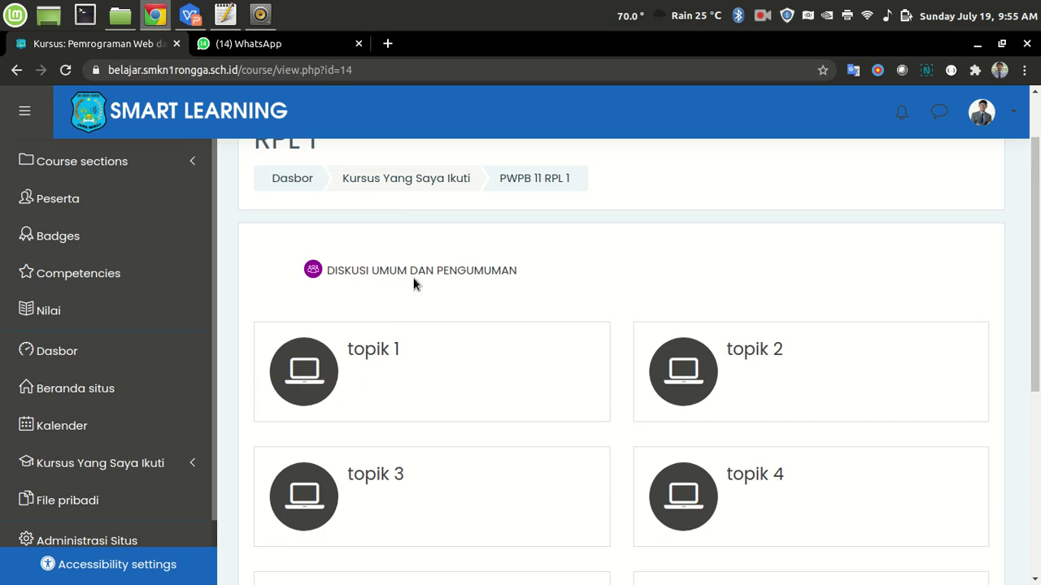
scroll(561, 272, up, 1)
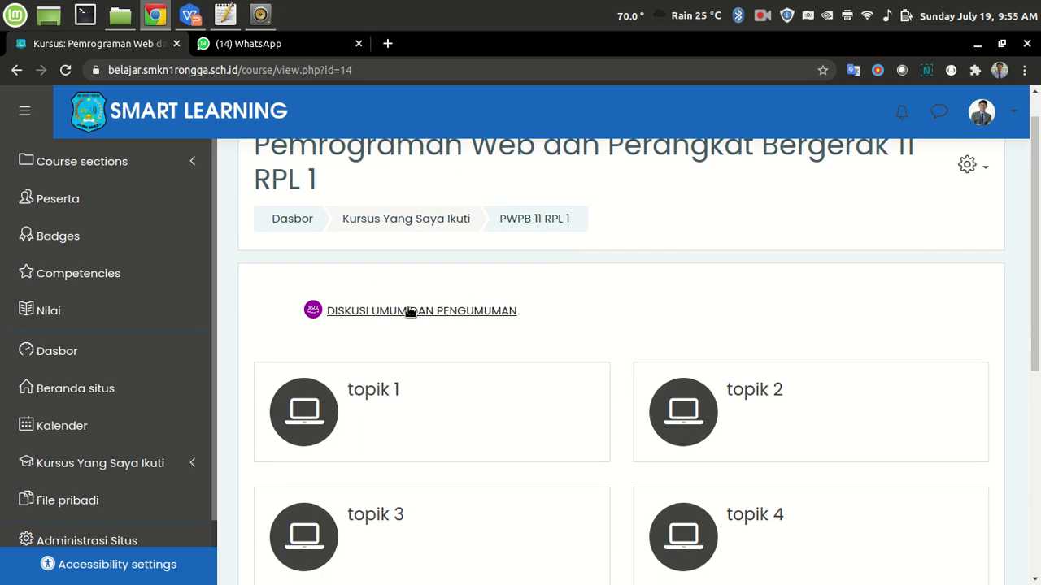
click(409, 312)
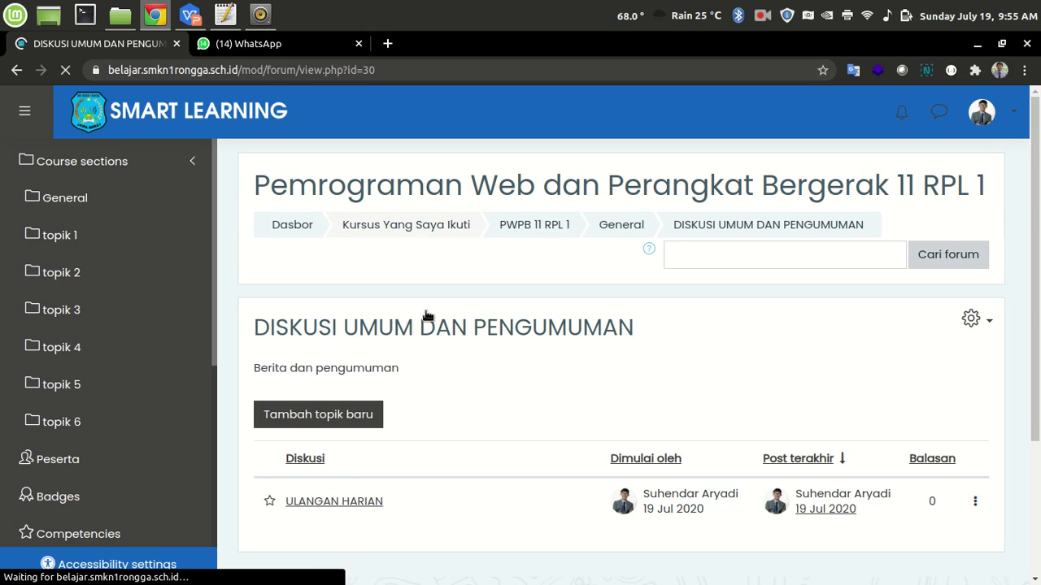
scroll(426, 316, down, 4)
scroll(427, 325, up, 2)
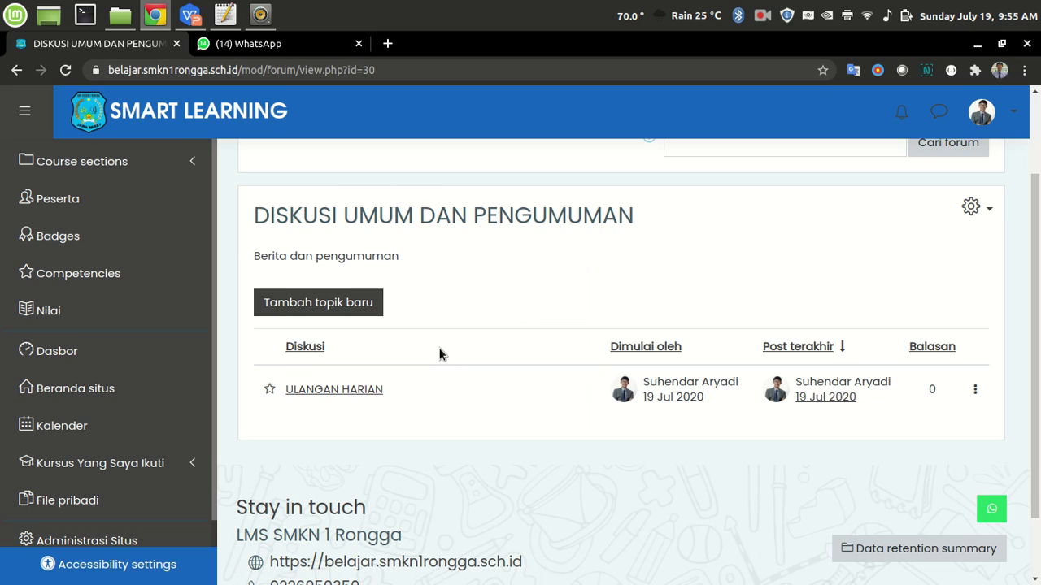
scroll(463, 377, up, 3)
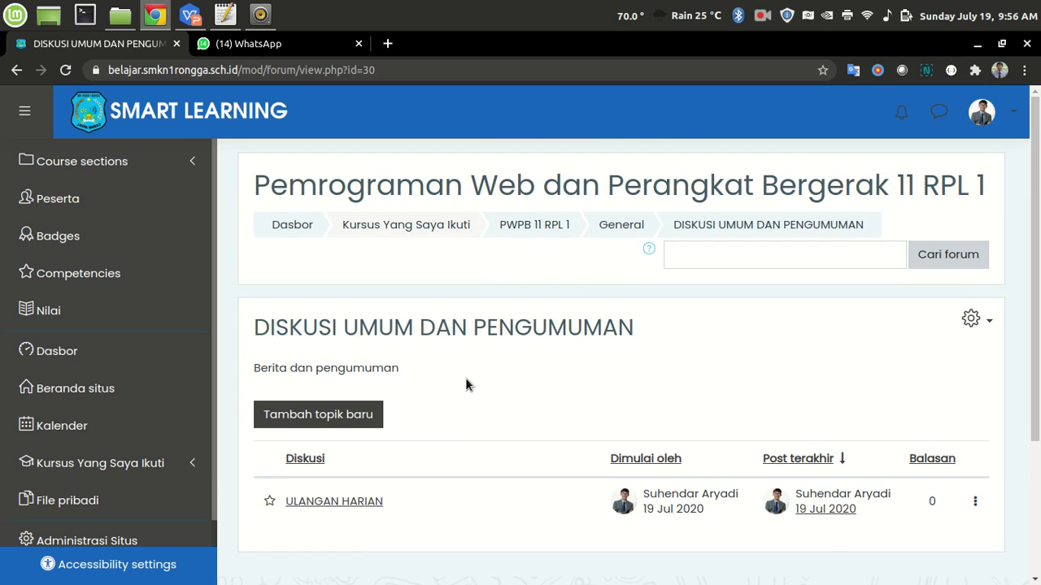
Step: Start a new topic in the DISKUSI UMUM DAN PENGUMUMAN forum with the subject HARI LIBUR
scroll(626, 330, down, 3)
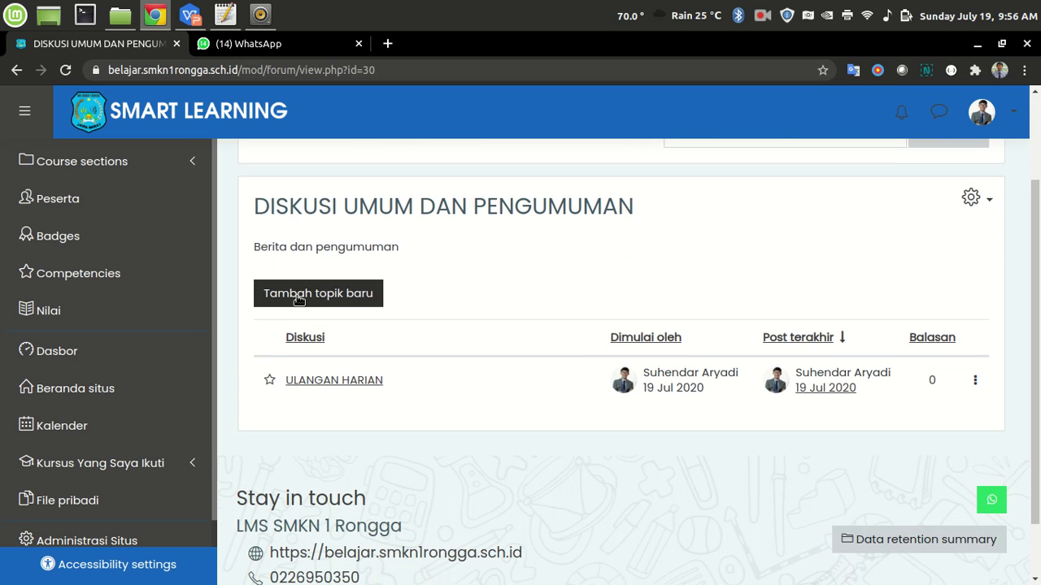
click(350, 293)
click(530, 350)
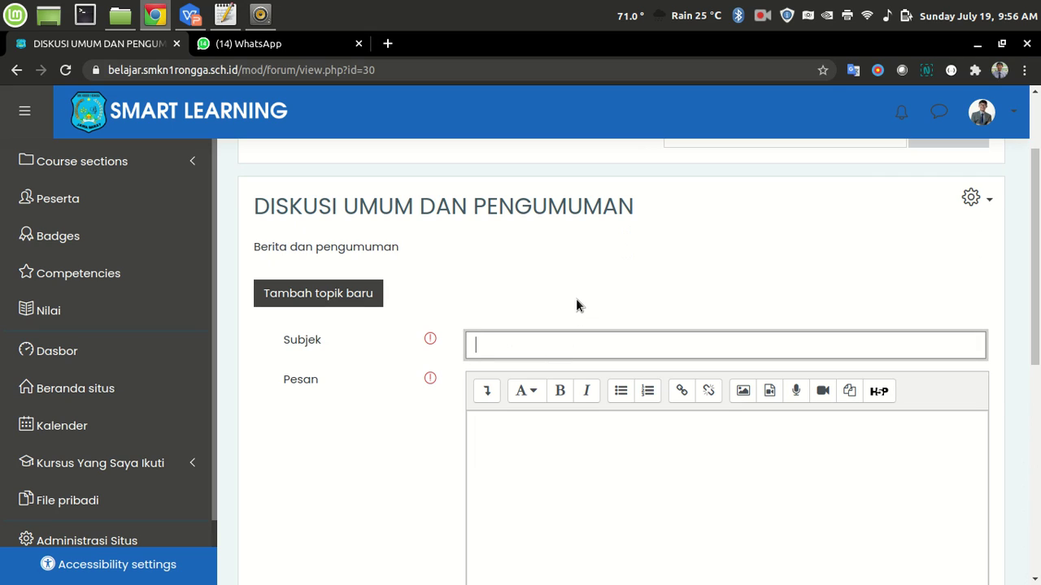
text(PPH)
key(BackSpace)
key(BackSpace)
key(BackSpace)
text(LIBUR)
key(BackSpace)
key(BackSpace)
key(BackSpace)
key(BackSpace)
key(BackSpace)
key(BackSpace)
text(HARI)
key(BackSpace)
key(BackSpace)
key(BackSpace)
key(BackSpace)
text(HARI LIBUR)
Step: Write the topic's message as "Anak-anak jadwal bapak hari senin depan libur sementara karena bertepatan dengan hari libur Isra Miraj"
click(544, 420)
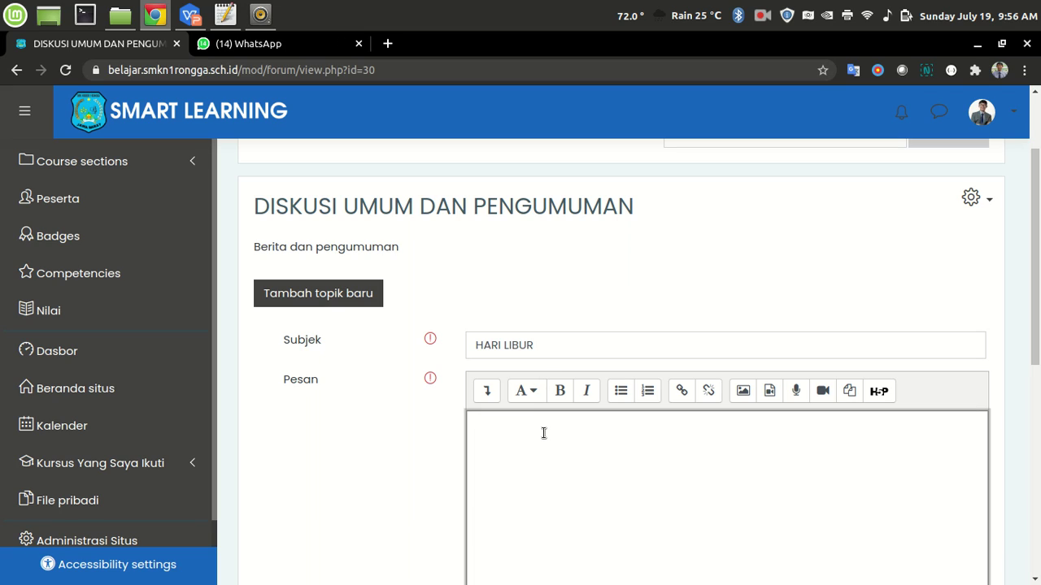
text(Anak-anak jadwal bapak har)
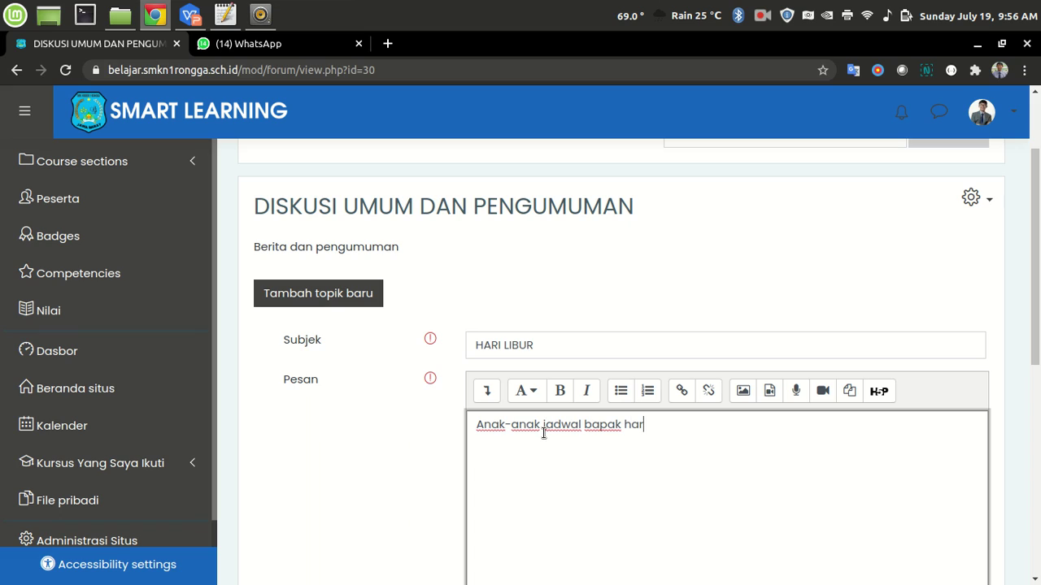
text(i senin depan )
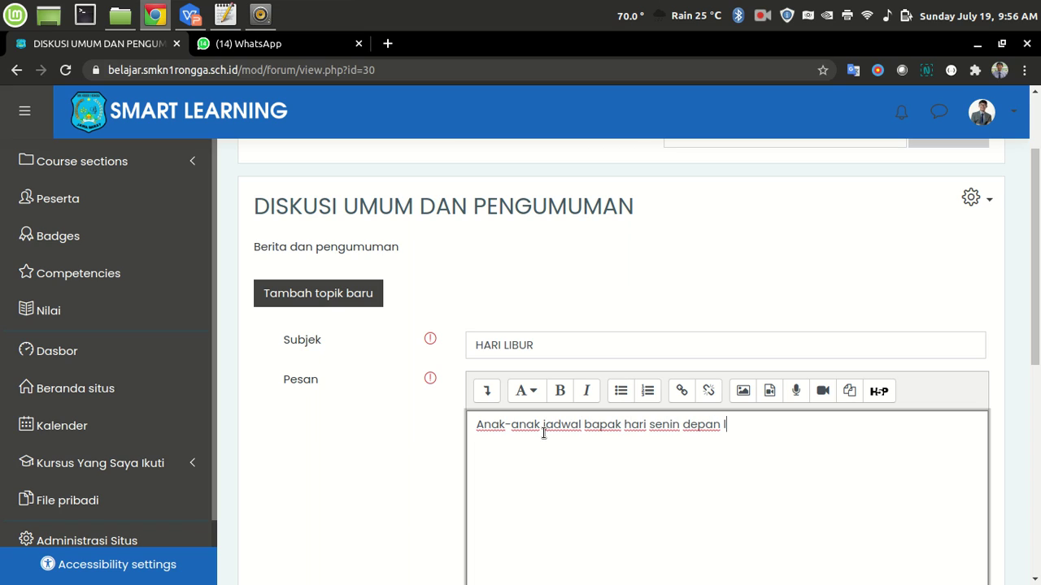
text(libur sementara)
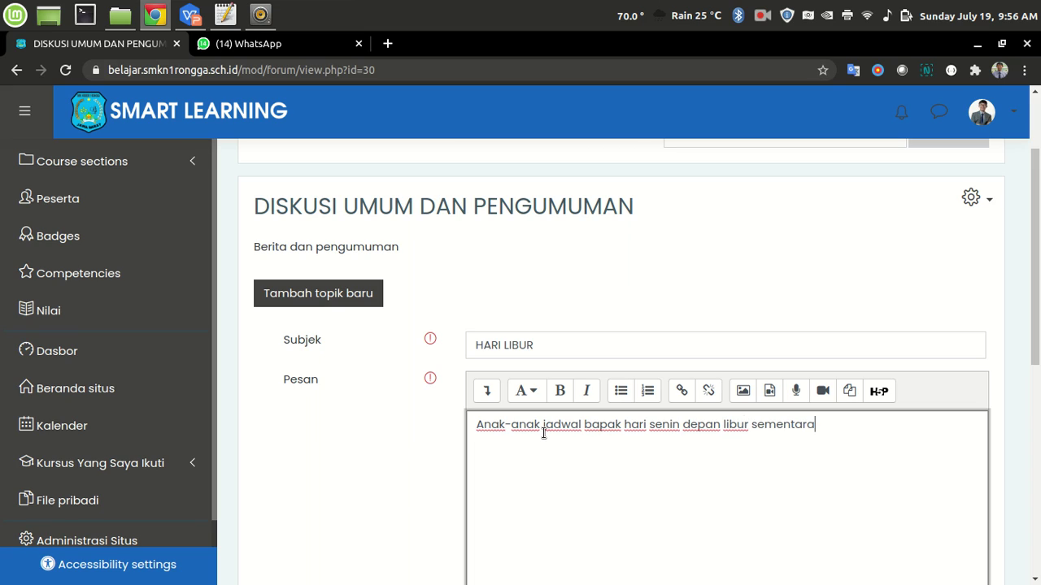
text( karena)
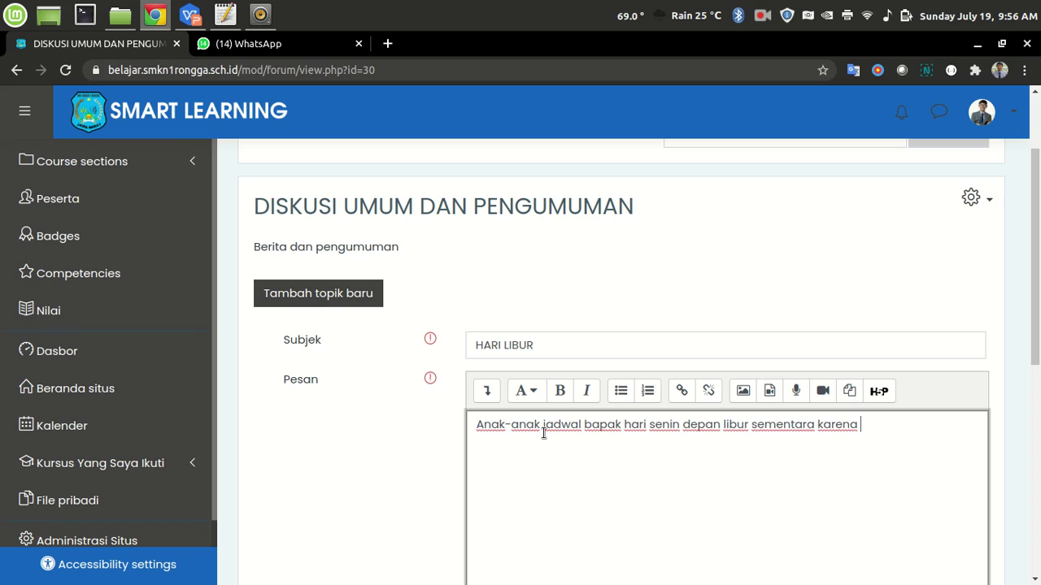
text(bertepatan dengan hari)
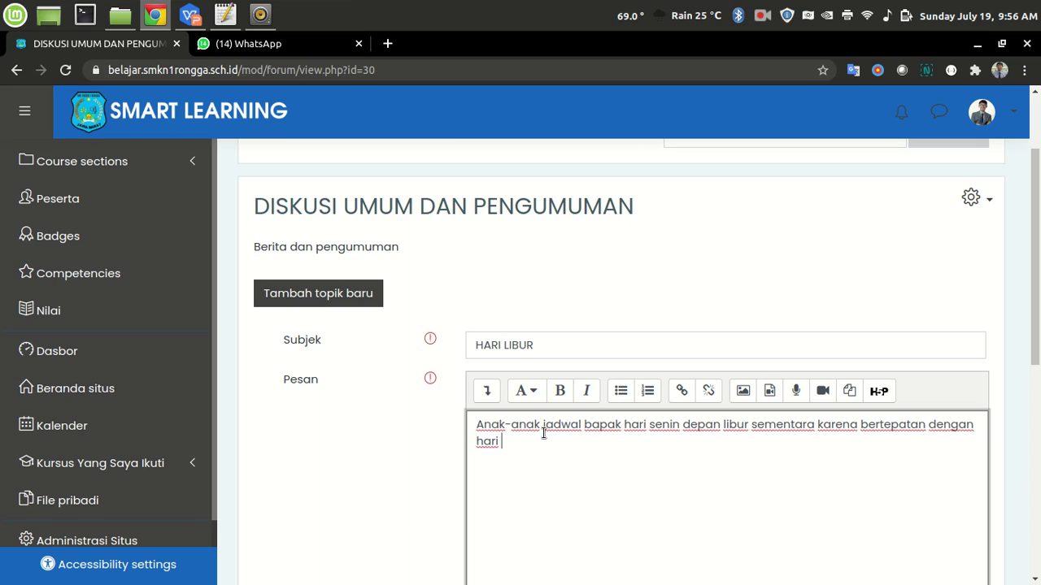
text(libur isra Miraj)
click(533, 441)
key(BackSpace)
text(I)
Step: Review the HARI LIBUR topic and post it to the forum
scroll(597, 435, down, 4)
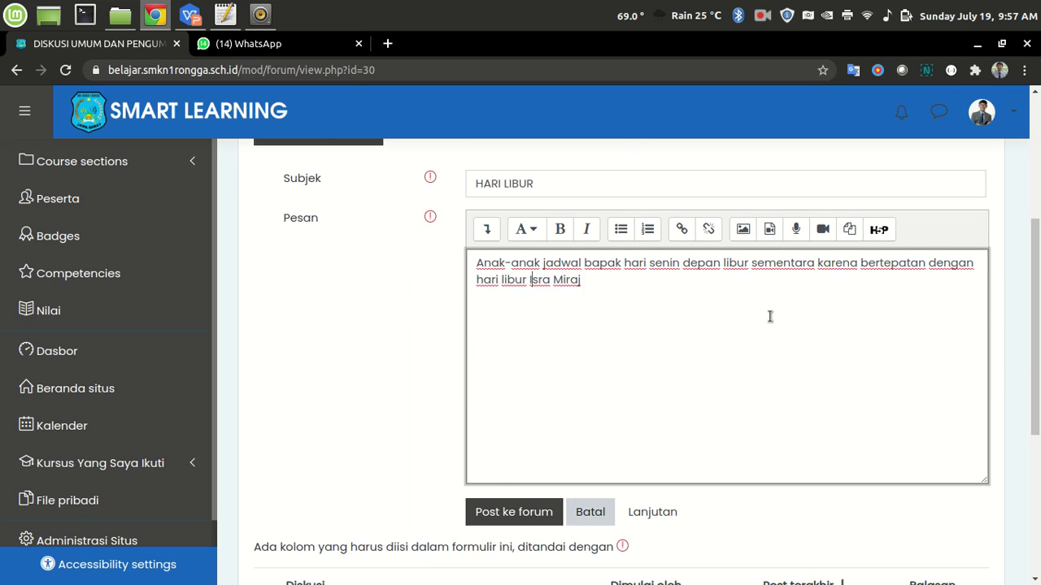
scroll(629, 336, up, 2)
scroll(583, 344, down, 3)
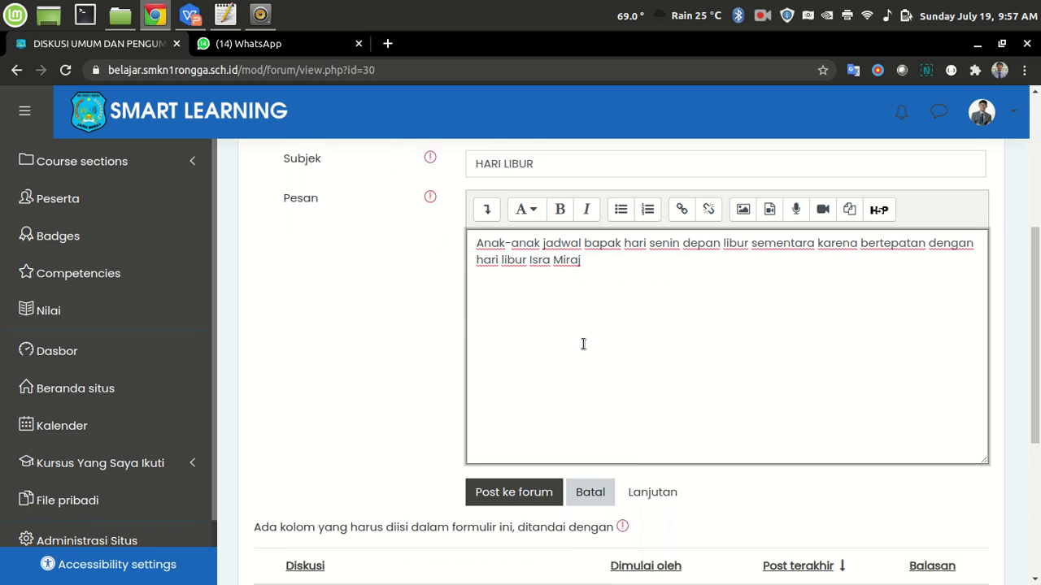
click(515, 481)
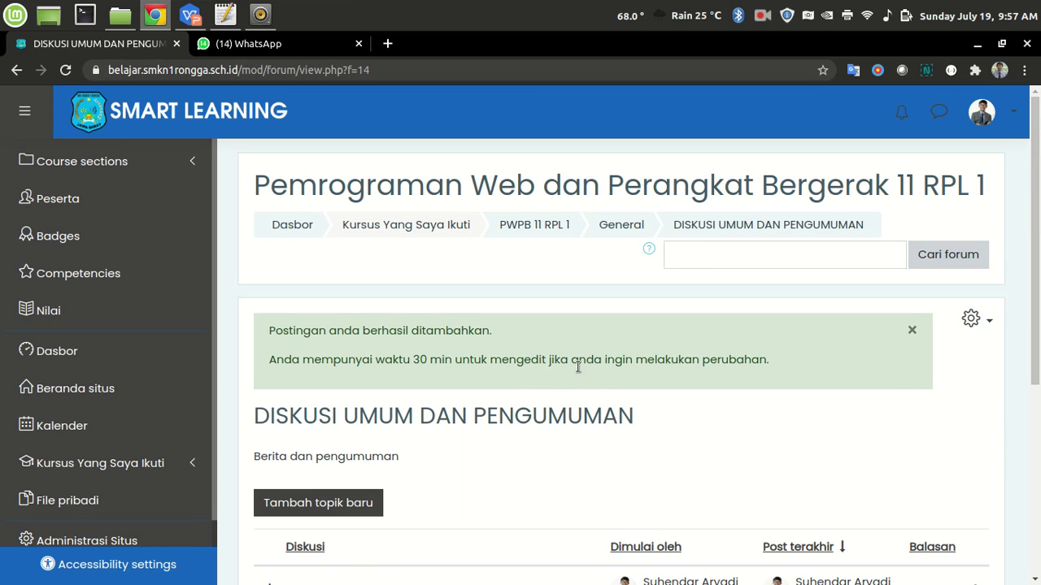
Step: Open the HARI LIBUR discussion from the forum's list and look over its post
scroll(578, 366, down, 3)
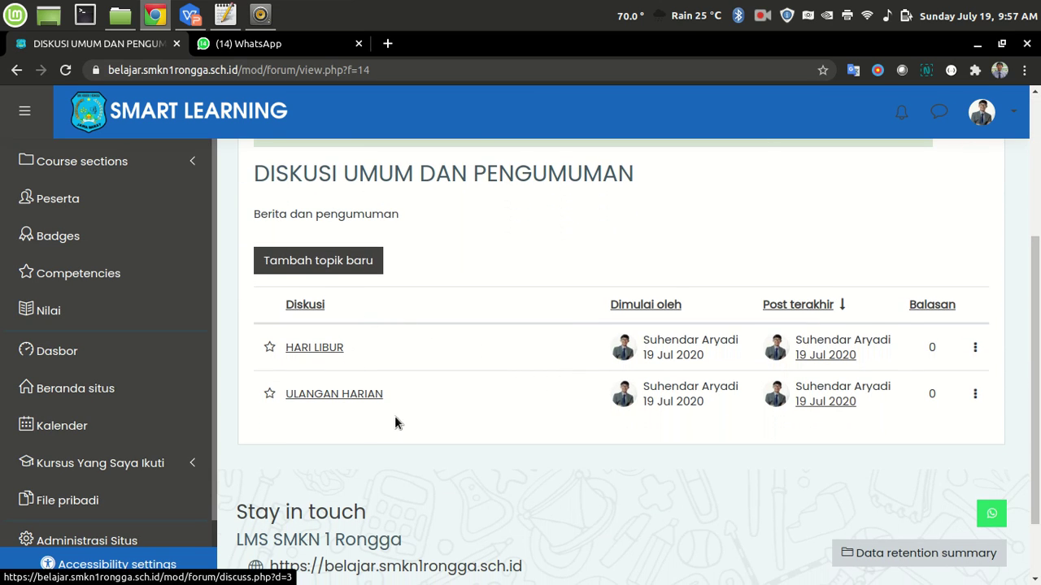
click(320, 350)
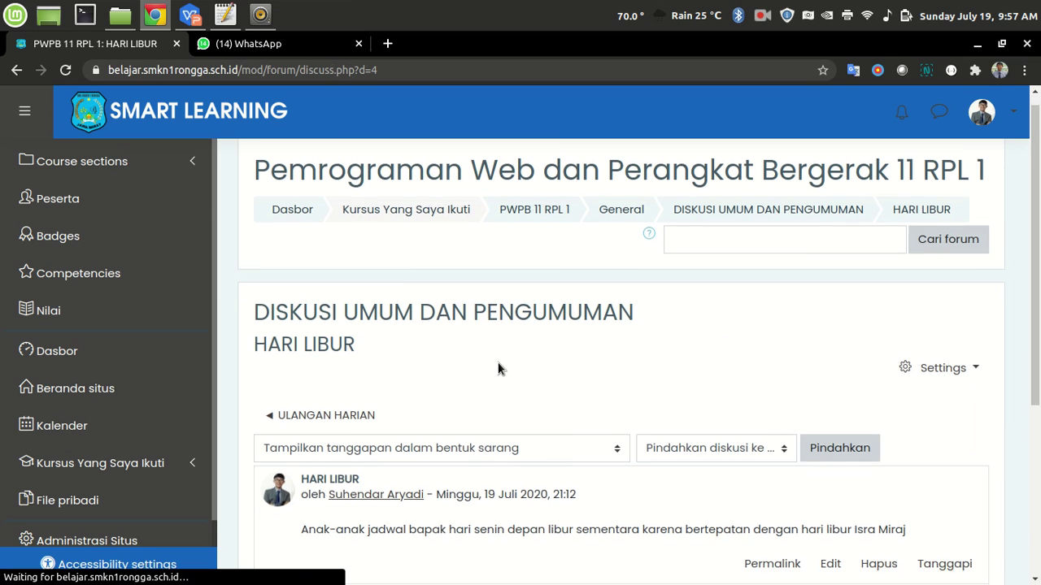
scroll(497, 366, down, 3)
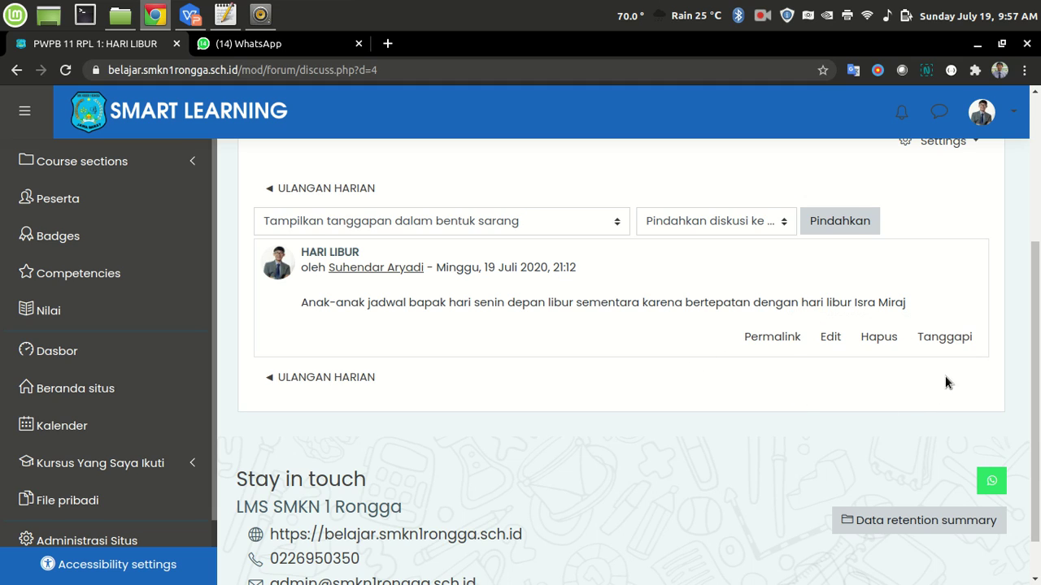
Step: View the reply form under the HARI LIBUR post and cancel the reply
click(958, 337)
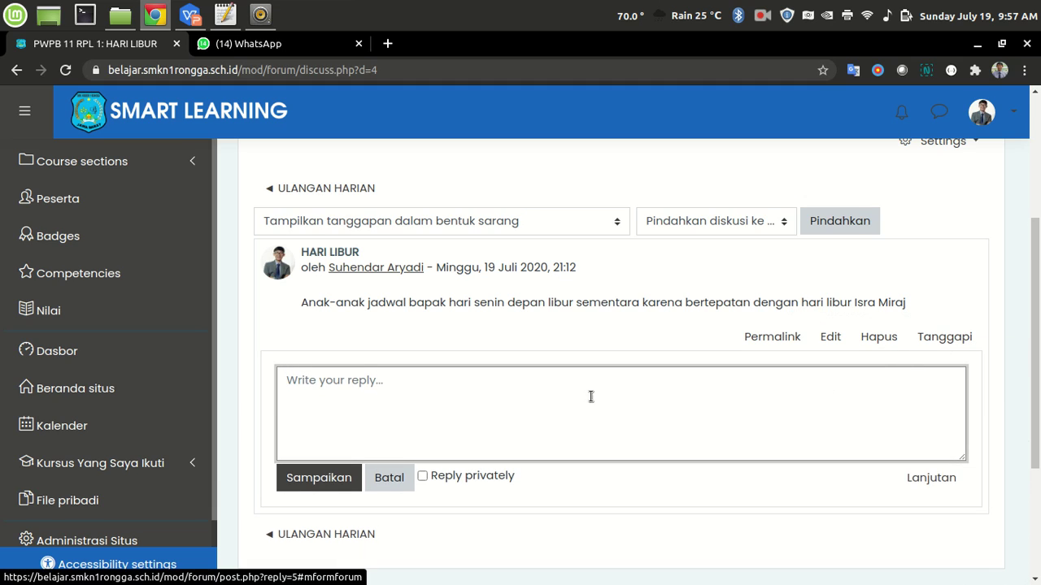
scroll(481, 383, up, 2)
scroll(445, 387, down, 1)
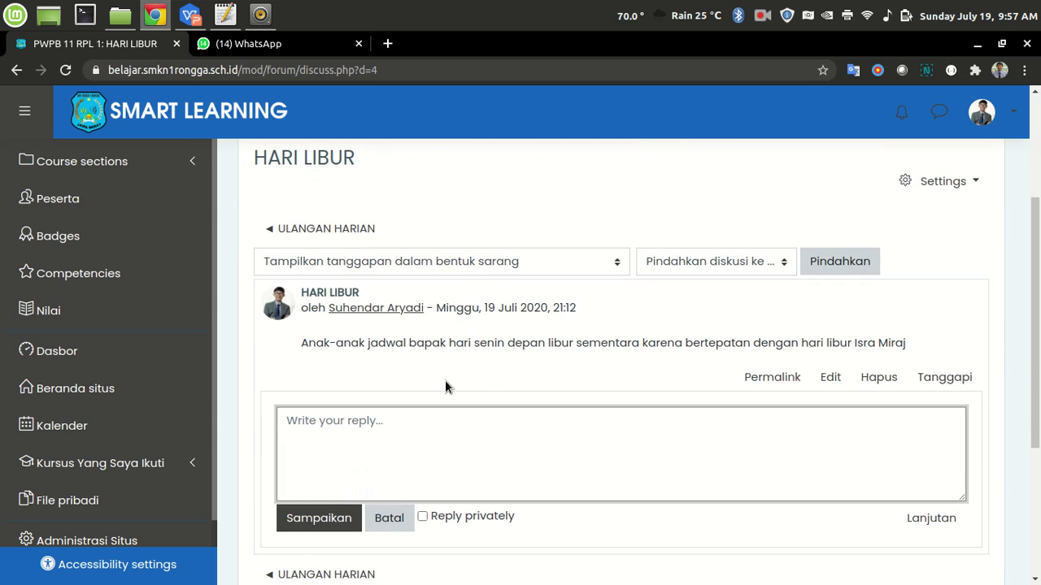
click(394, 520)
Step: Return from the discussion to the General section of the course page
scroll(430, 394, up, 3)
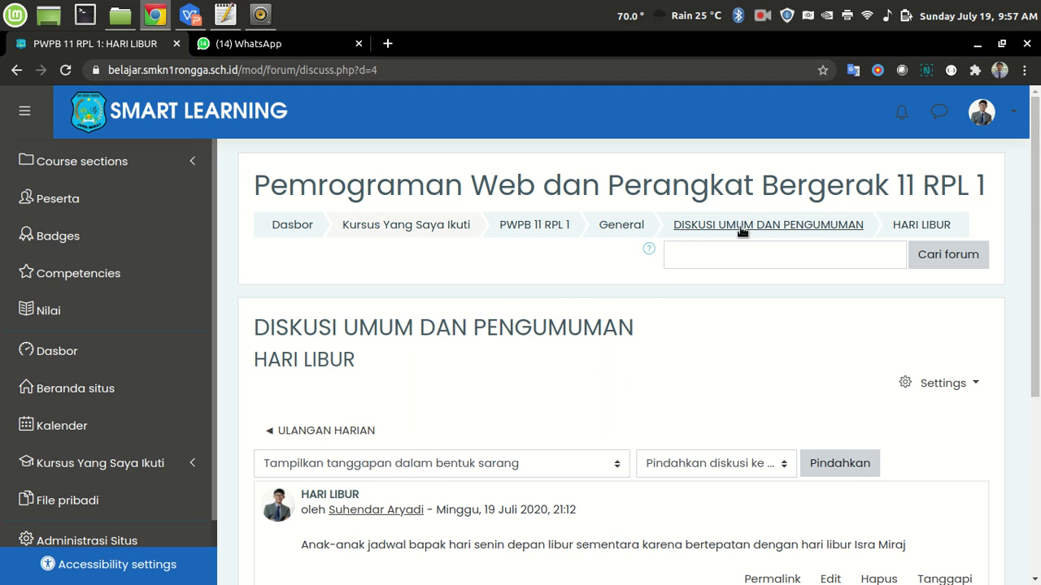
click(628, 226)
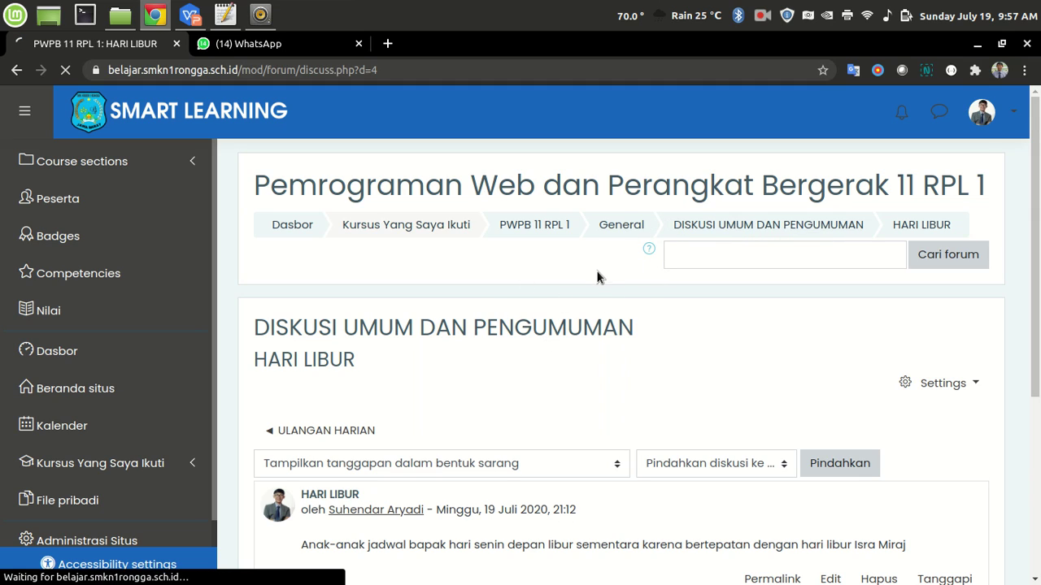
scroll(521, 323, up, 3)
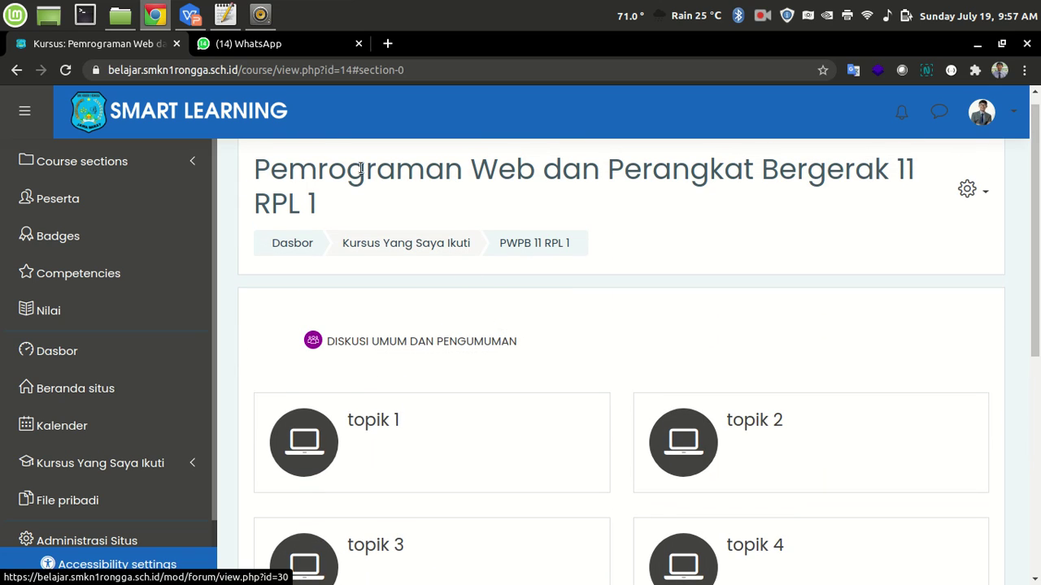
Step: Switch to WPS Presentation and select the DISKUSI UMUM DAN PENGUMUMAN line in the slide's activity list
click(195, 15)
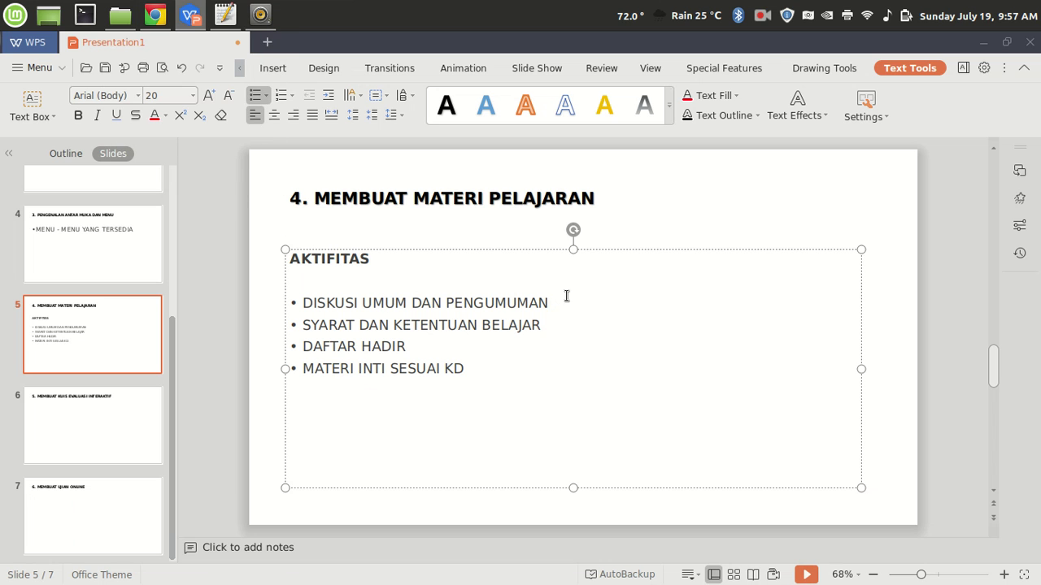
drag(549, 303, 302, 300)
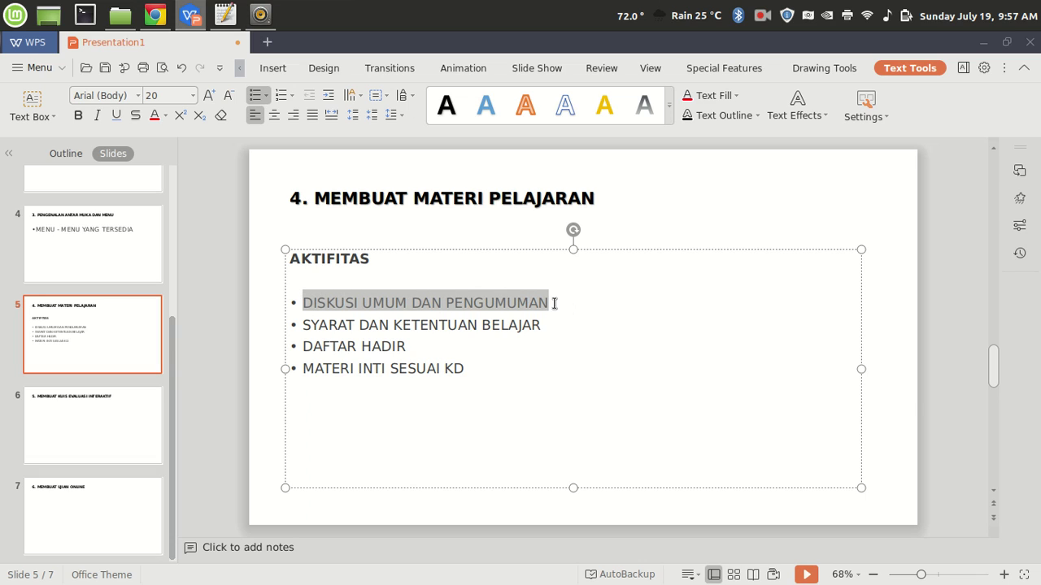